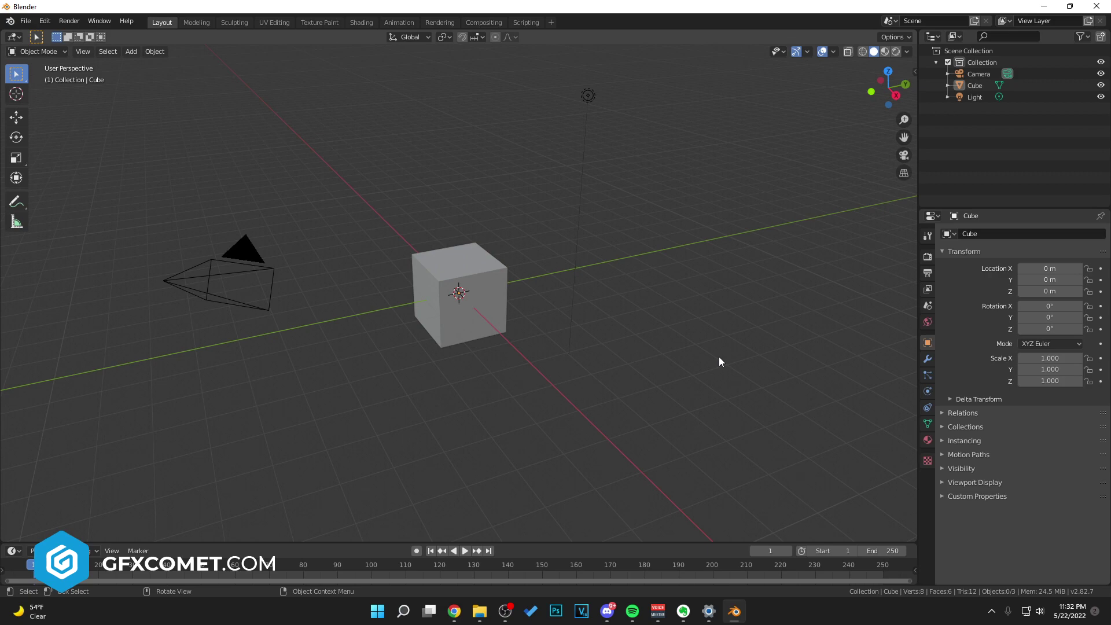
# Step: Delete the default camera, cube and light from the scene
pyautogui.press('a')
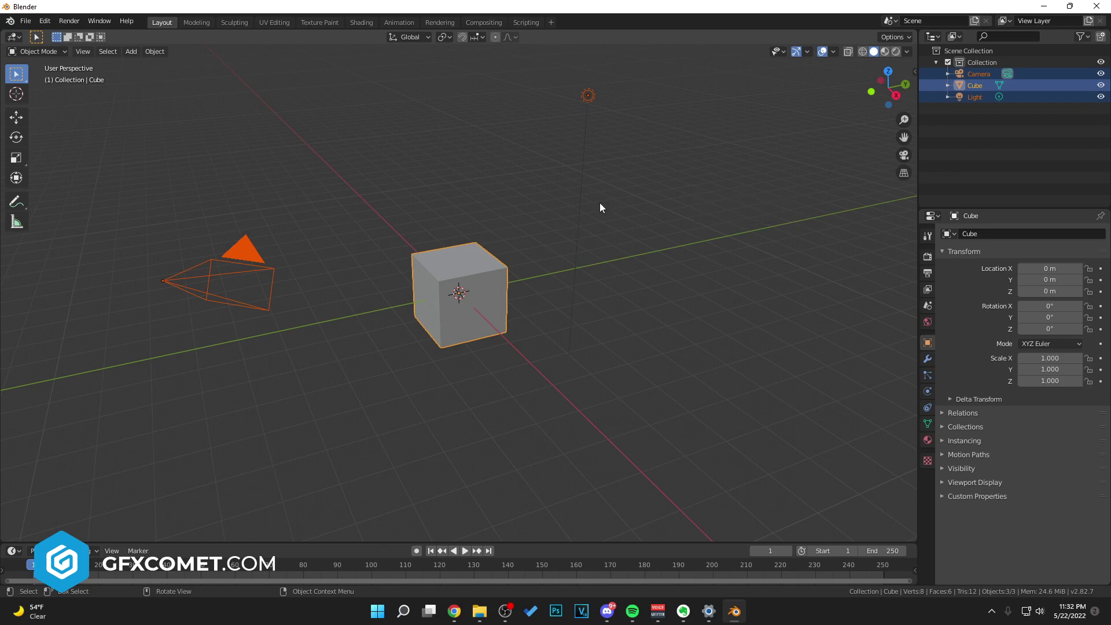
pyautogui.press('x')
pyautogui.press('Delete')
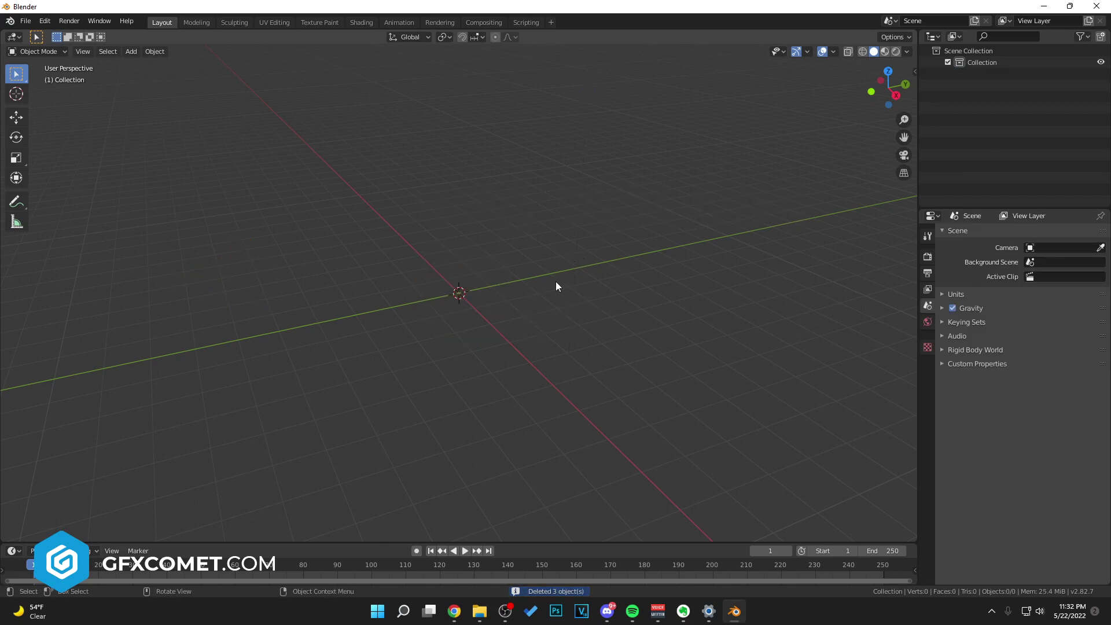
# Step: Search the add-on preferences for "impo" to check whether Import Images as Planes is enabled, and close the preferences
pyautogui.click(25, 21)
pyautogui.moveTo(46, 23)
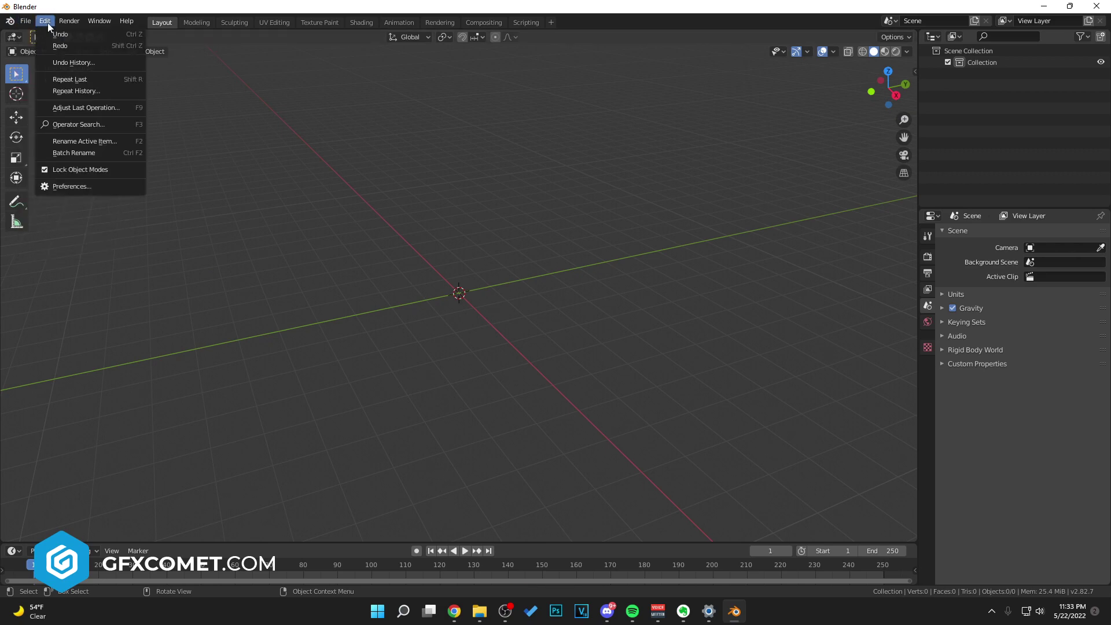
pyautogui.click(74, 188)
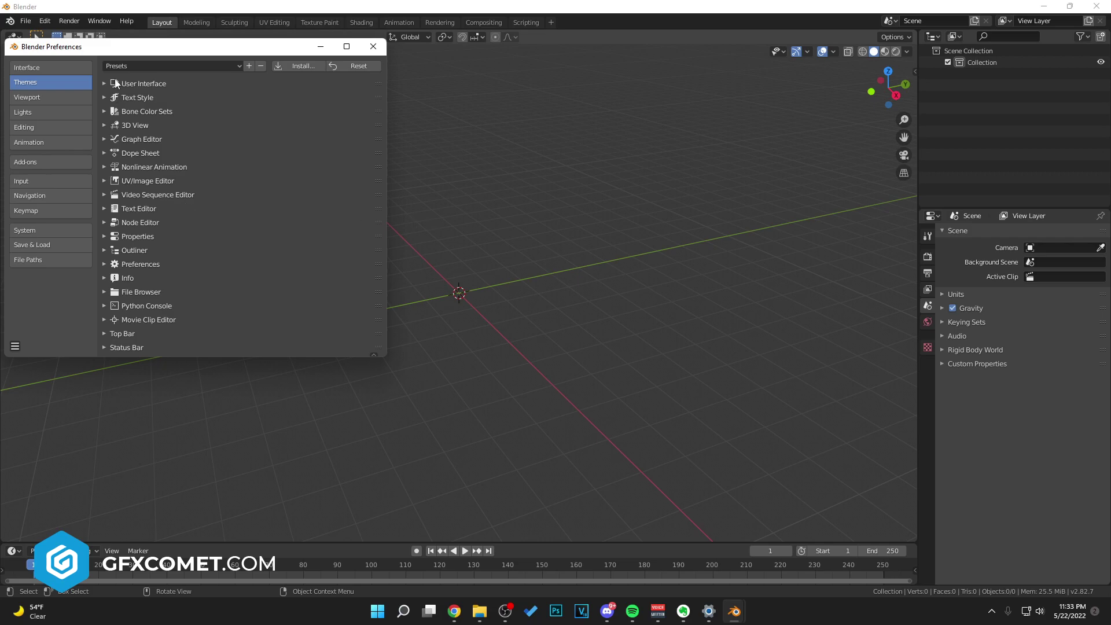
pyautogui.click(327, 197)
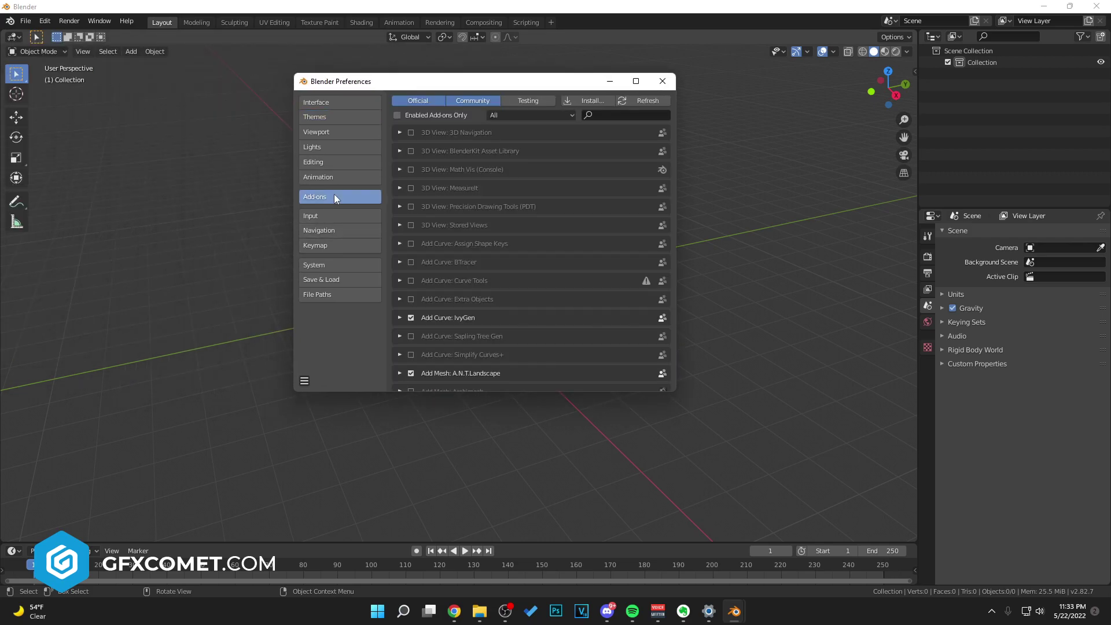
pyautogui.click(614, 116)
pyautogui.write('impo')
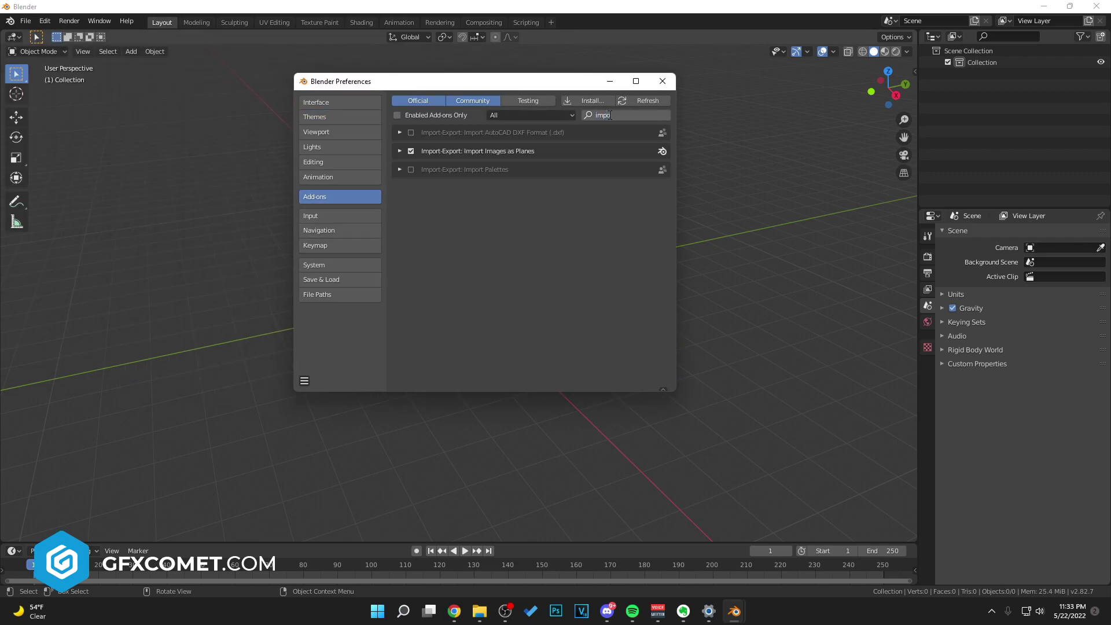
pyautogui.press('Return')
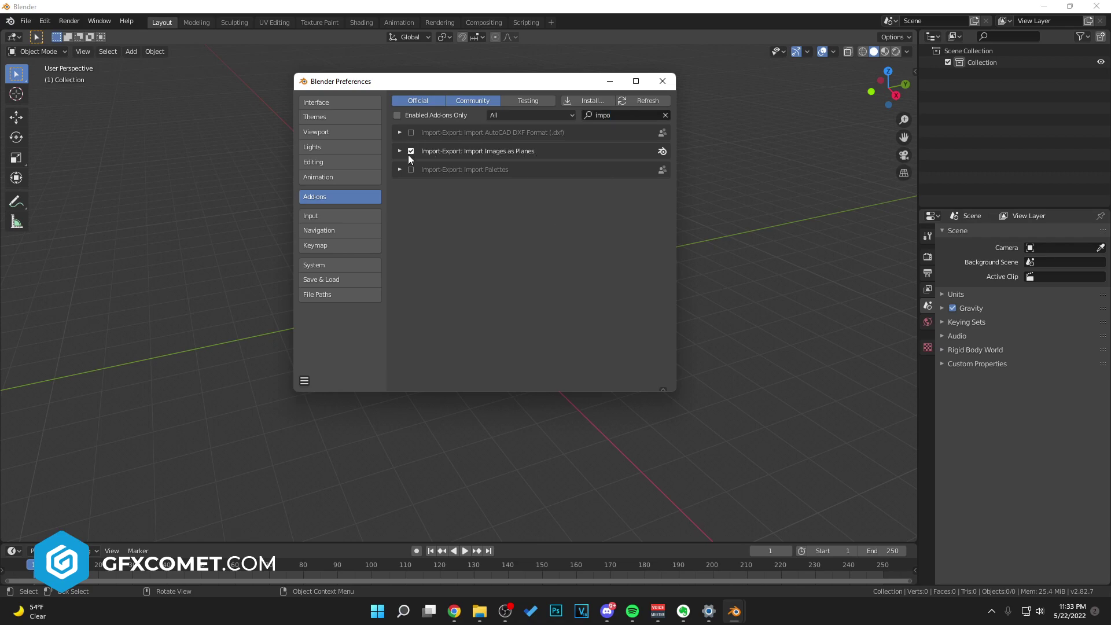
pyautogui.click(662, 82)
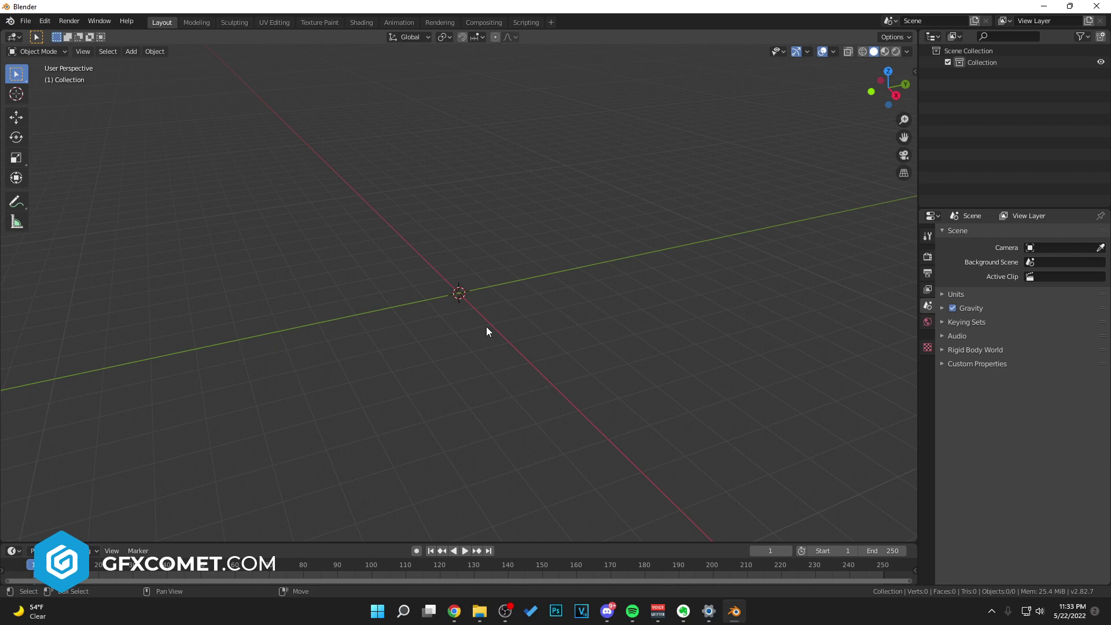
# Step: Import the grass-g40021c64b_1920 image as a plane and show its texture with Material Preview shading
pyautogui.hotkey('shift', 'a')
pyautogui.moveTo(487, 445)
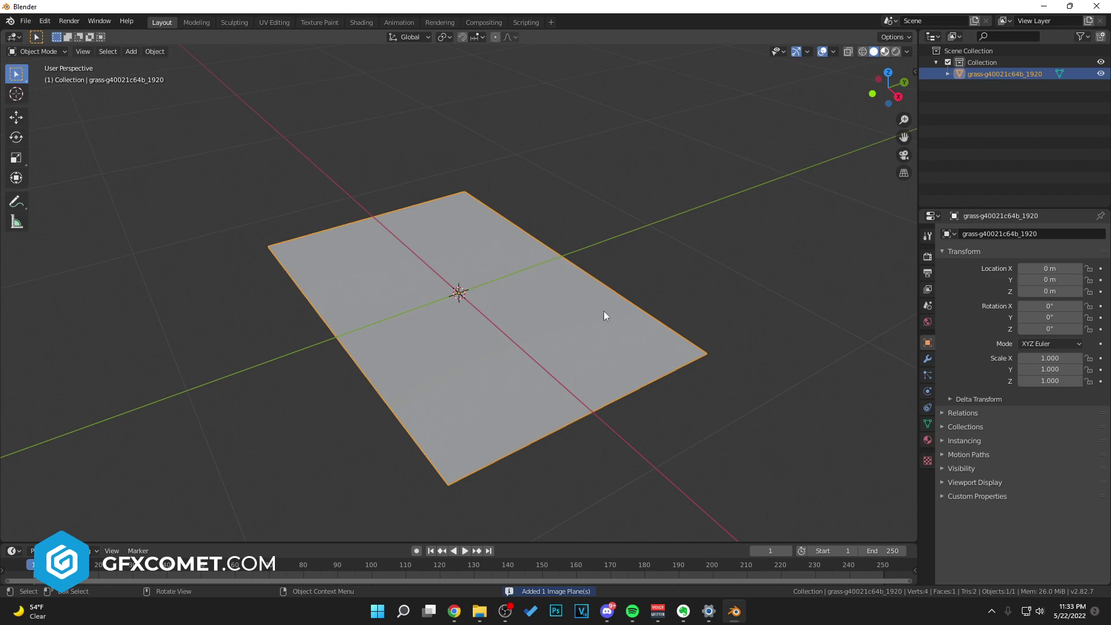
pyautogui.press('z')
pyautogui.moveTo(667, 393); pyautogui.dragTo(483, 335, button='middle')
pyautogui.scroll(5, 482, 335)
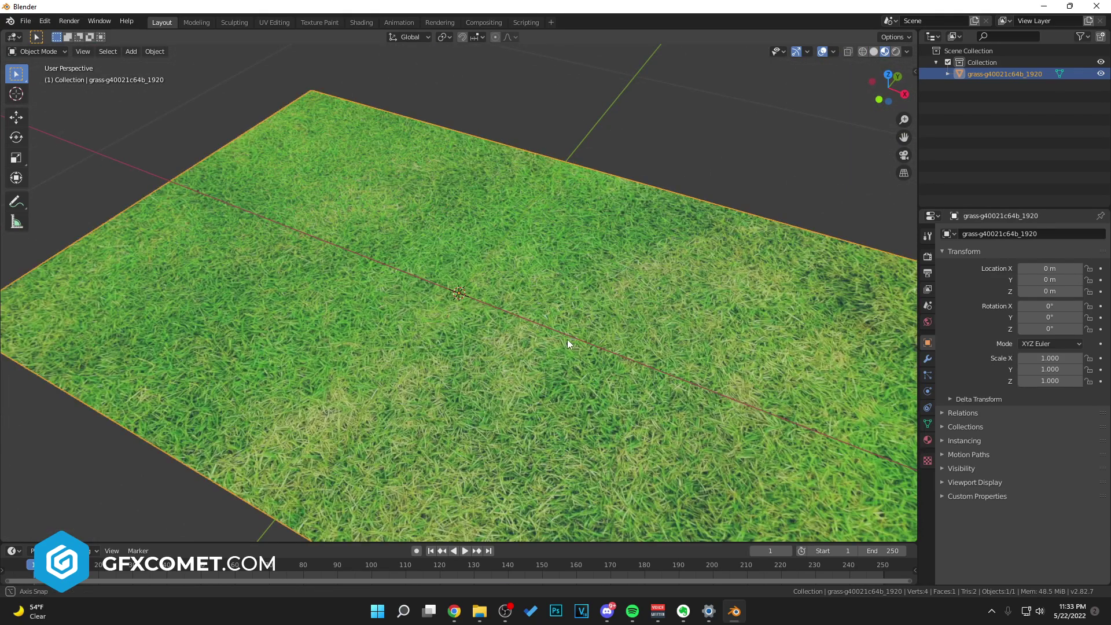
# Step: Set the world background color to an Environment Texture using forest.exr, with the viewport in Rendered shading
pyautogui.click(931, 322)
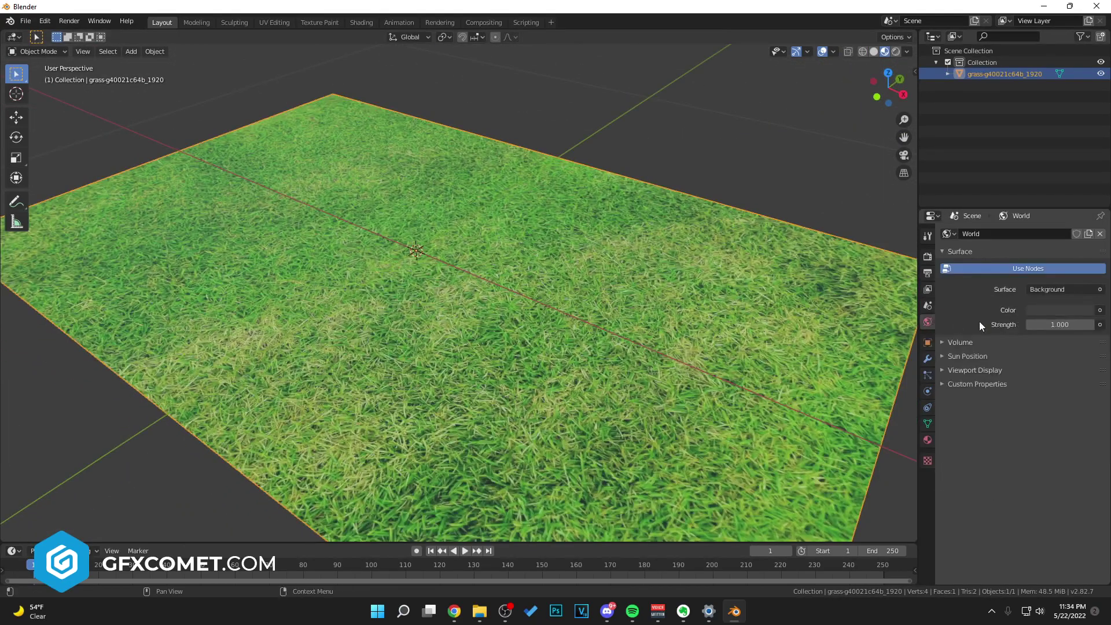
pyautogui.click(1101, 311)
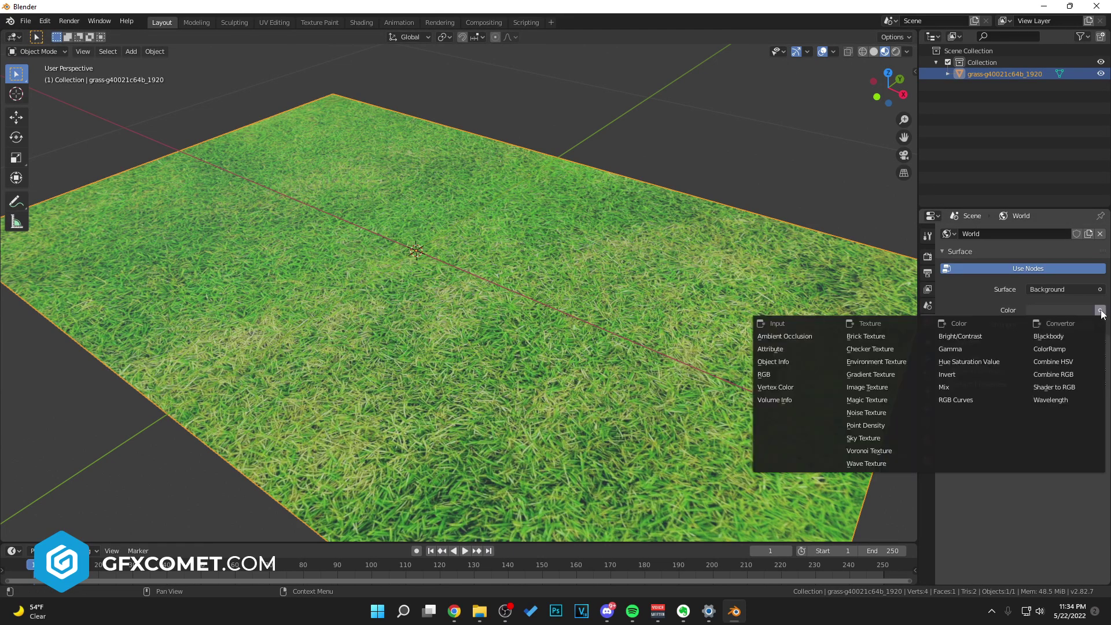
pyautogui.click(897, 362)
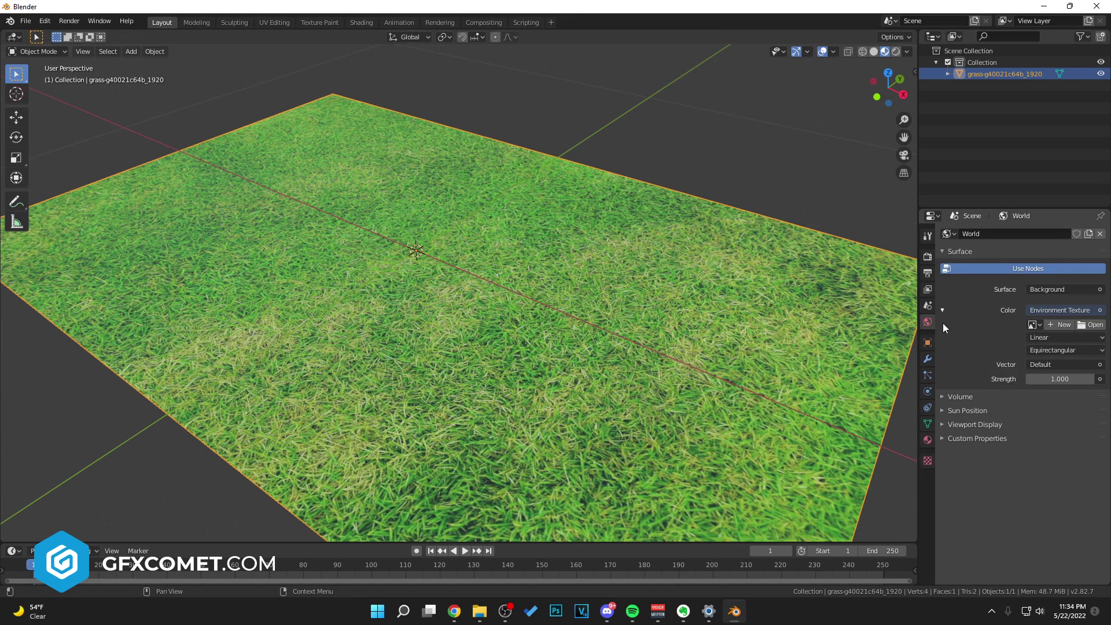
pyautogui.click(895, 53)
pyautogui.moveTo(493, 278)
pyautogui.mouseDown(button='middle')
pyautogui.moveTo(520, 250)
pyautogui.moveTo(471, 285)
pyautogui.moveTo(457, 266)
pyautogui.mouseUp(button='middle')
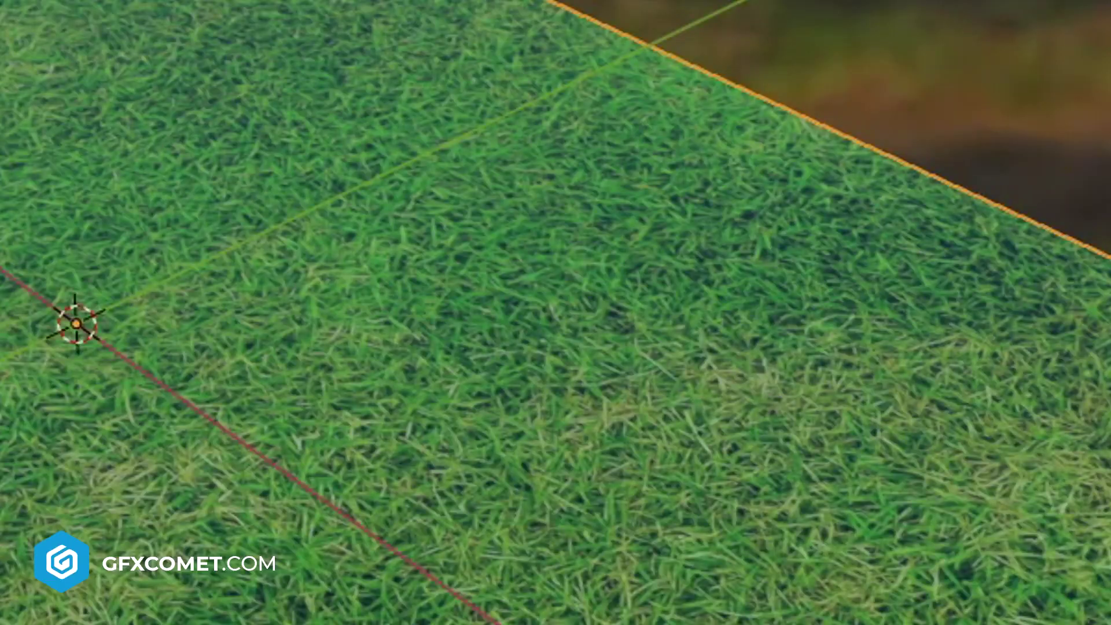
pyautogui.doubleClick(692, 179)
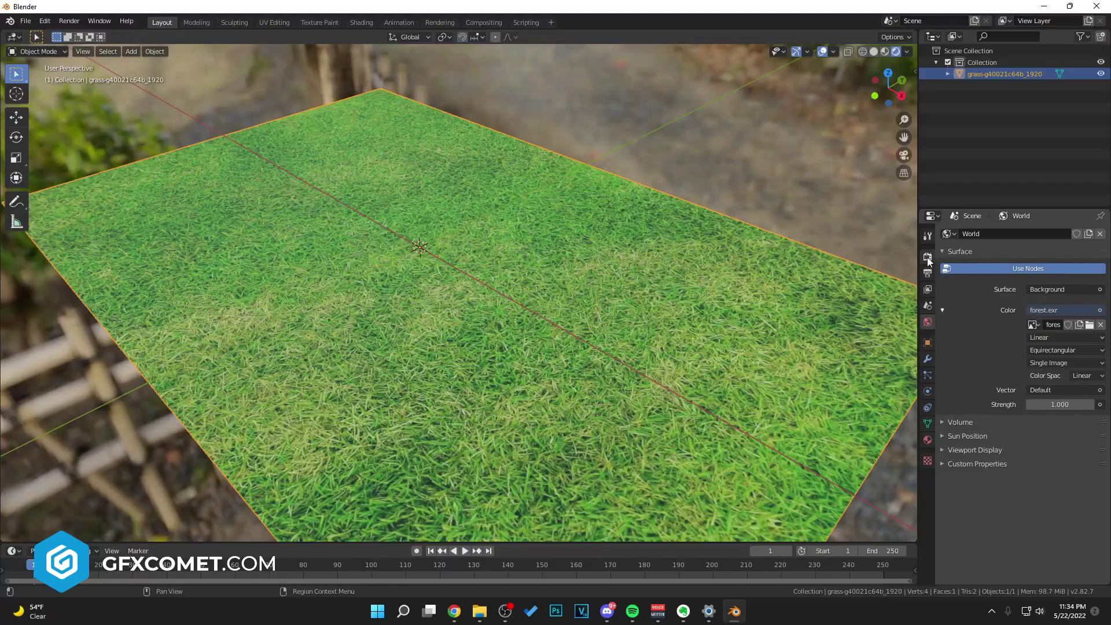
# Step: Enable Ambient Occlusion, Bloom, Screen Space Reflections and a transparent film background for the Eevee render, and deselect the plane
pyautogui.click(927, 257)
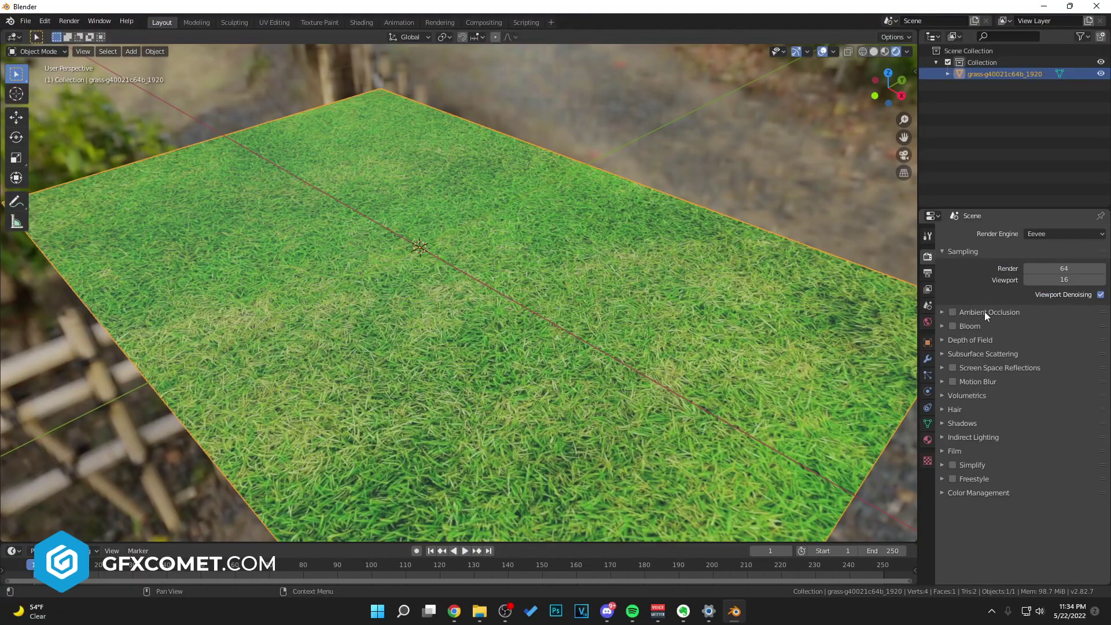
pyautogui.click(954, 312)
pyautogui.click(954, 368)
pyautogui.click(954, 451)
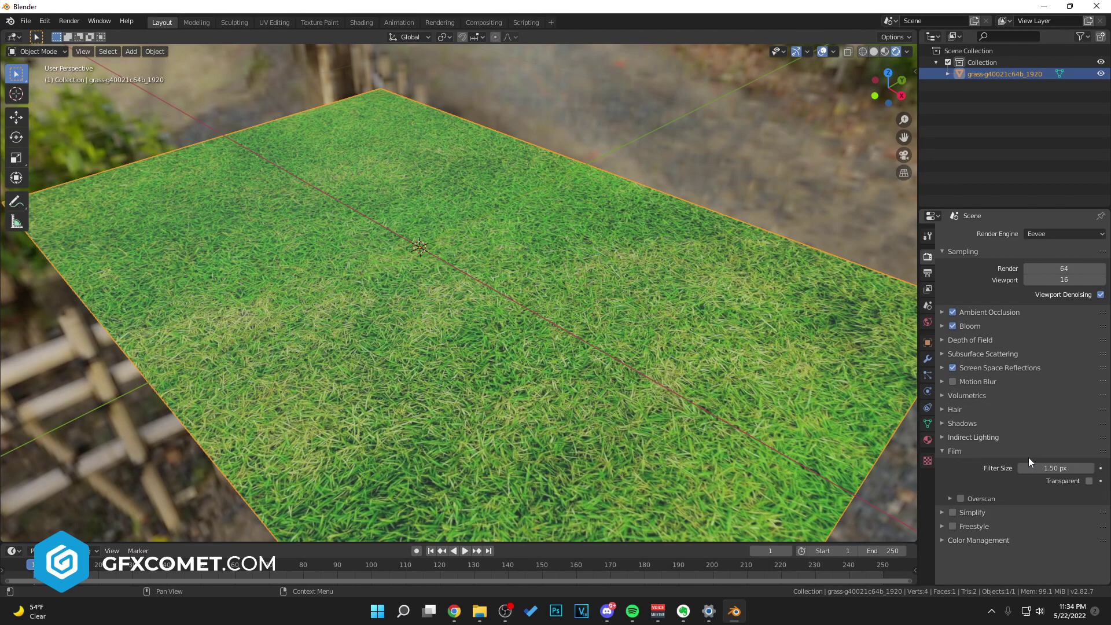
pyautogui.click(1090, 481)
pyautogui.moveTo(661, 348); pyautogui.dragTo(614, 348, button='middle')
pyautogui.hotkey('alt', 'a')
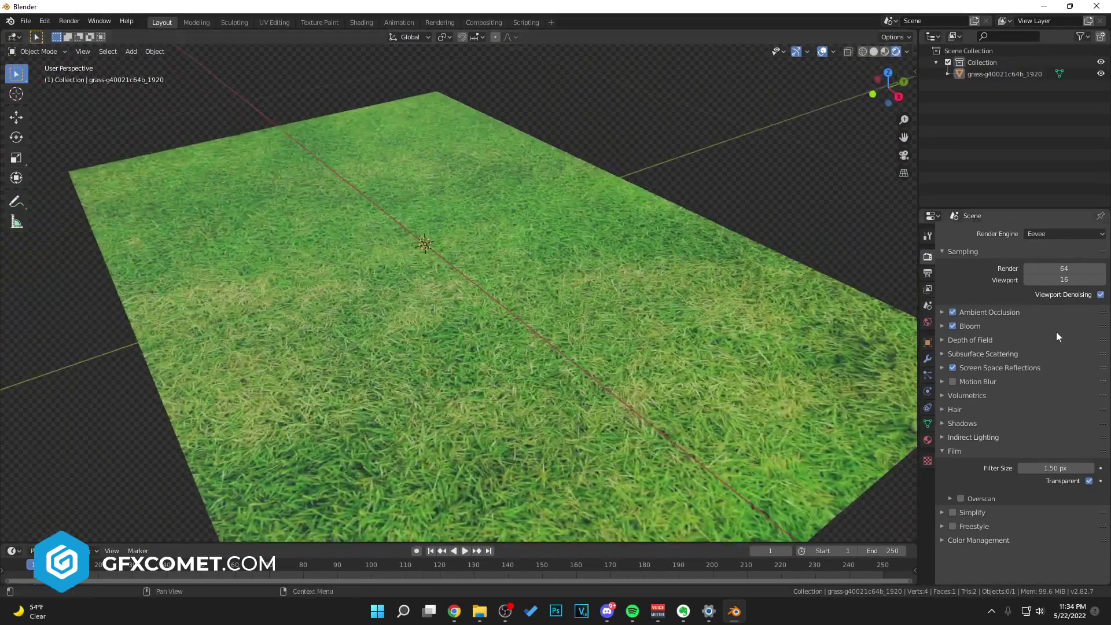
# Step: Add a Hair particle system to the grass plane
pyautogui.click(602, 372)
pyautogui.moveTo(523, 344); pyautogui.dragTo(574, 299, button='middle')
pyautogui.moveTo(486, 348); pyautogui.dragTo(391, 231, button='middle')
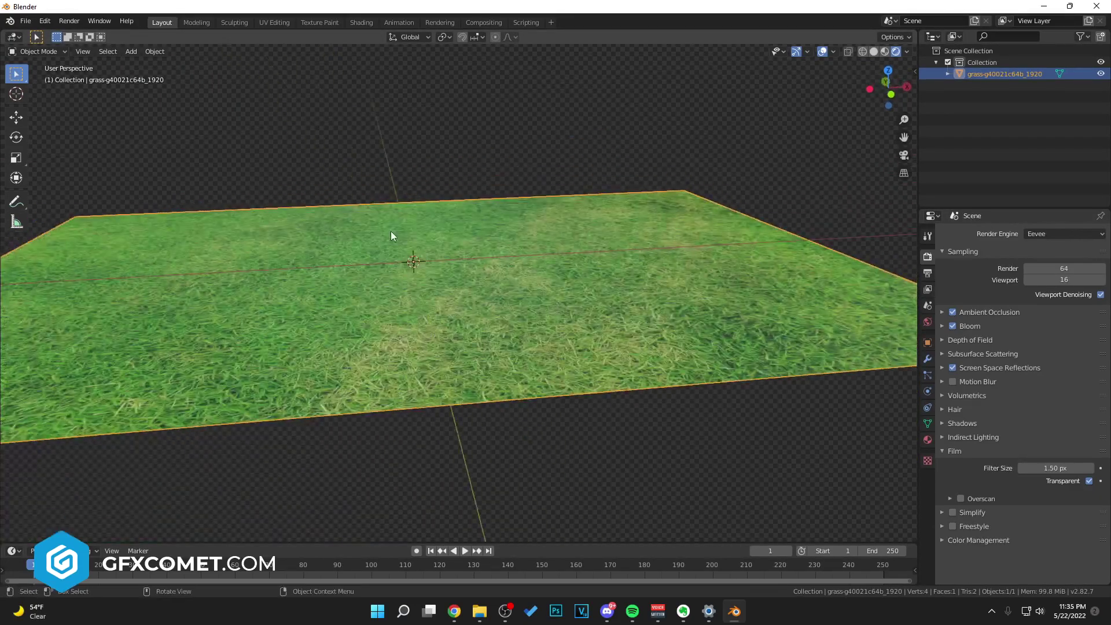
pyautogui.moveTo(766, 335); pyautogui.dragTo(467, 301, button='middle')
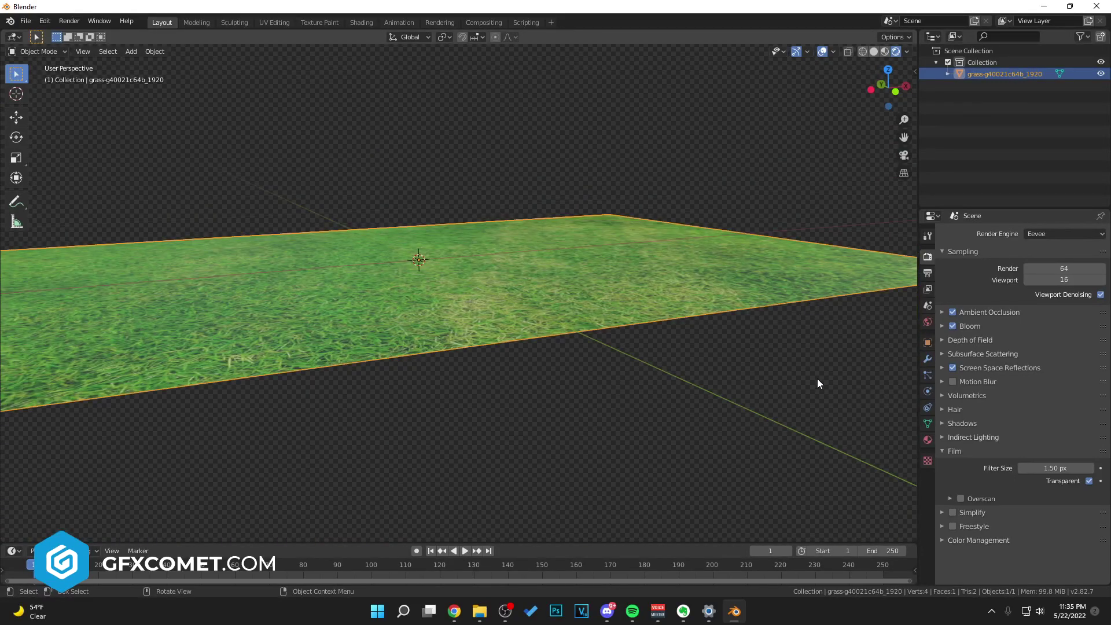
pyautogui.click(928, 375)
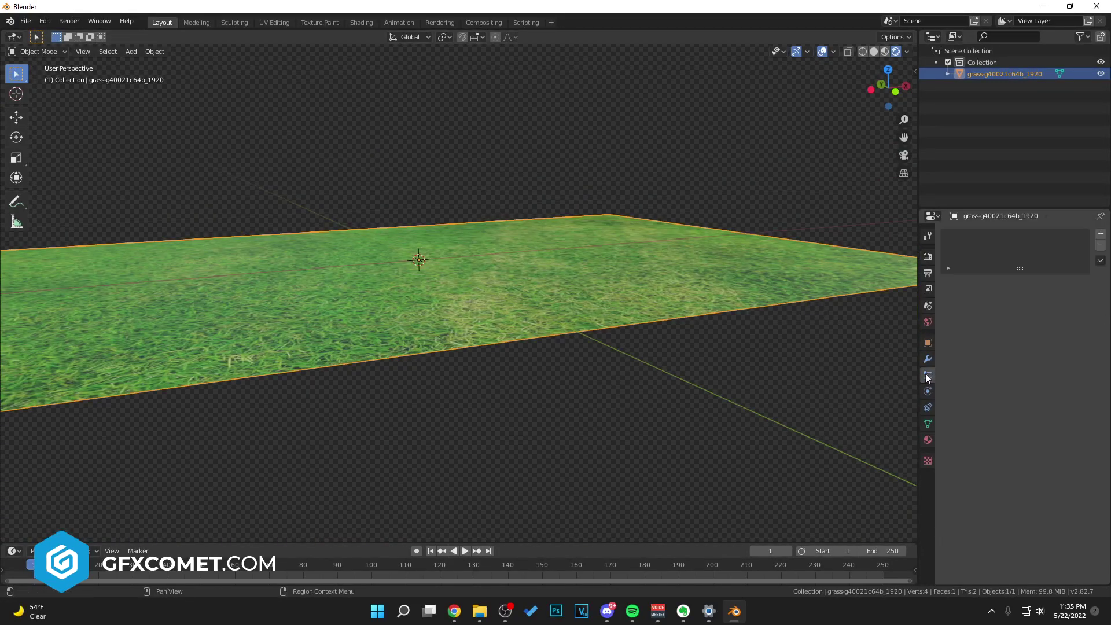
pyautogui.click(1101, 236)
pyautogui.moveTo(687, 347); pyautogui.dragTo(529, 322, button='middle')
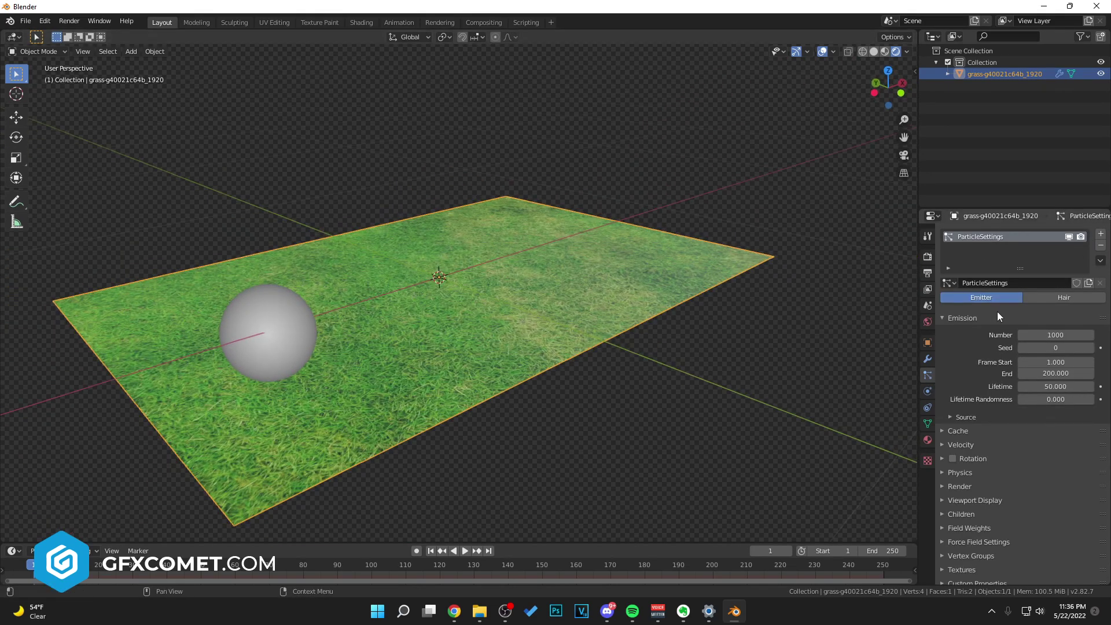
pyautogui.click(1055, 297)
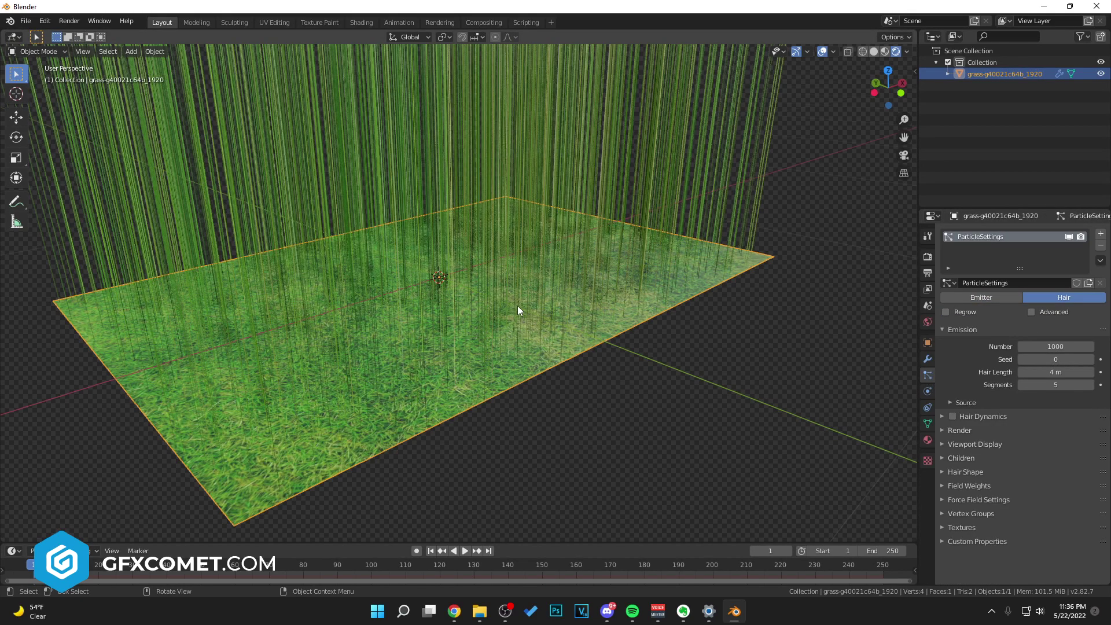
# Step: Try hair lengths of 0.2 m and 0.01 m on the grass plane's particle system
pyautogui.click(1076, 374)
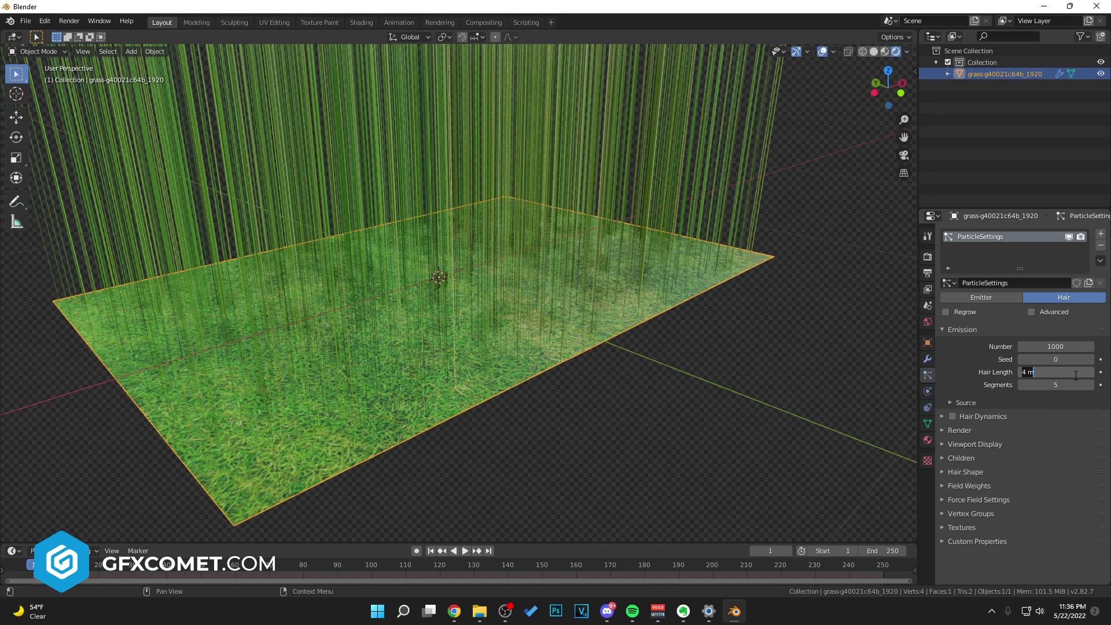
pyautogui.write('1')
pyautogui.press('Return')
pyautogui.click(1066, 371)
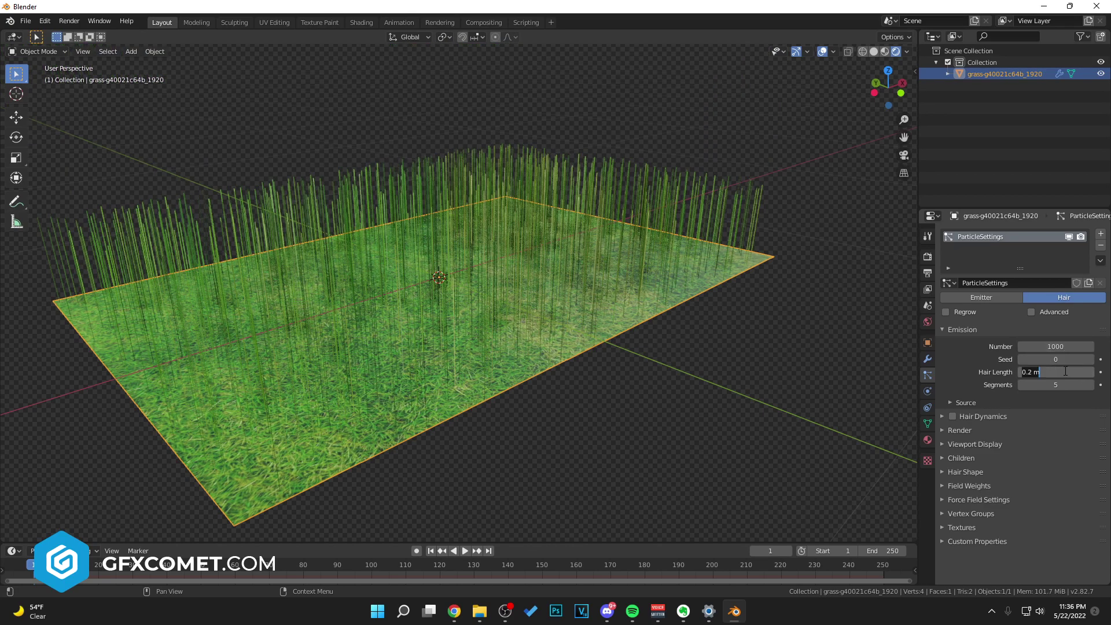
pyautogui.press('BackSpace')
pyautogui.write('.01\\')
pyautogui.press('Return')
pyautogui.click(1058, 368)
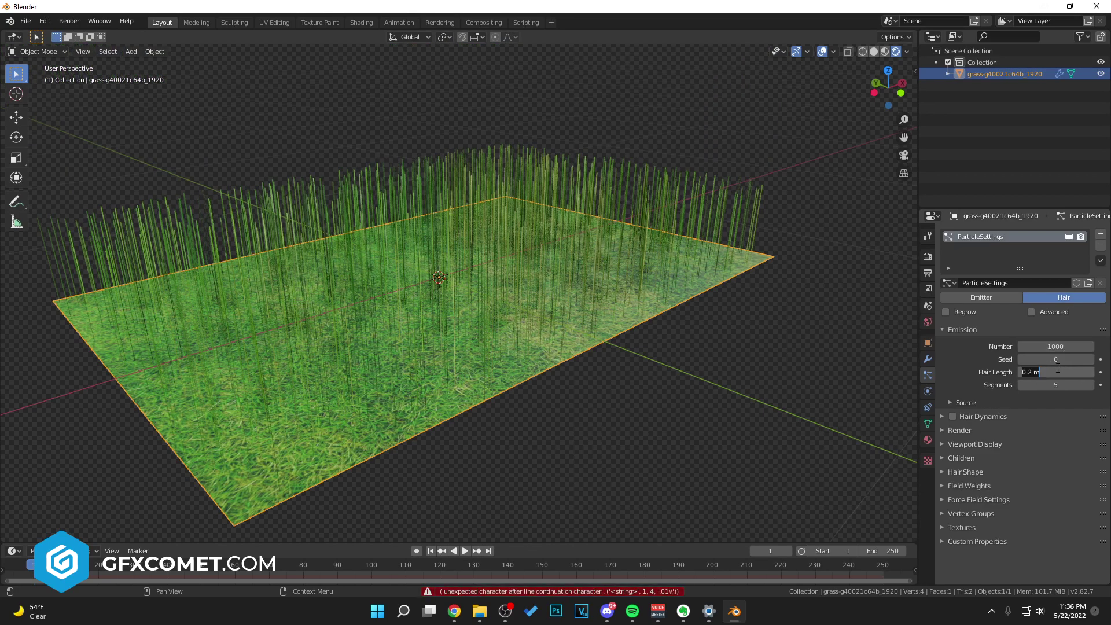
pyautogui.press('BackSpace')
pyautogui.write('.01')
pyautogui.press('Return')
pyautogui.moveTo(498, 260); pyautogui.dragTo(501, 283, button='middle')
# Step: Set the particle system's hair length to 0.05 m
pyautogui.click(1067, 372)
pyautogui.press('BackSpace')
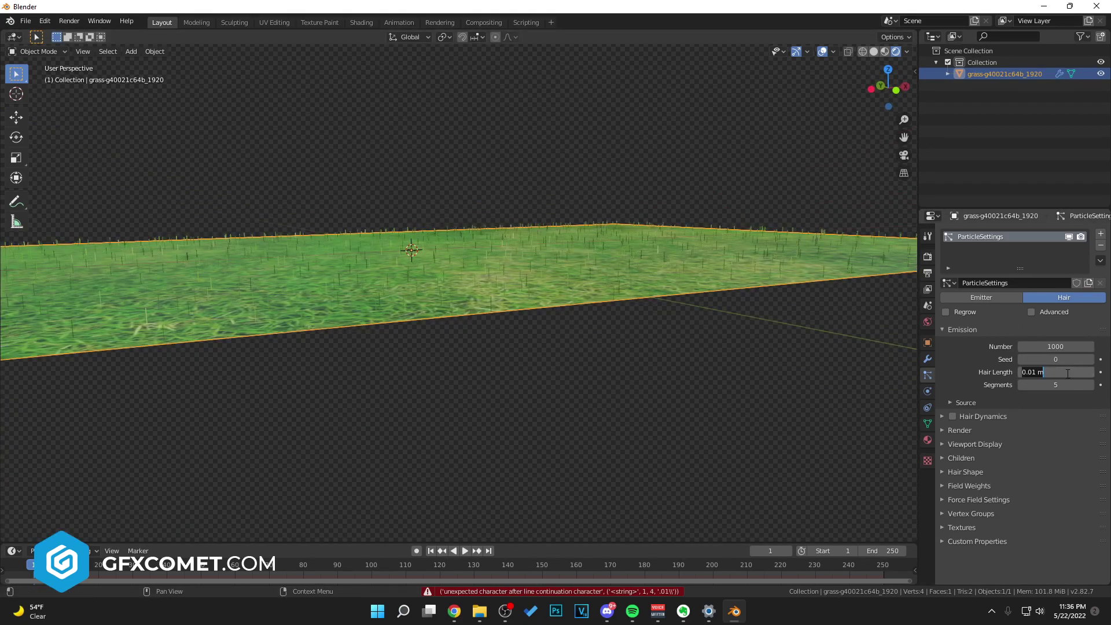
pyautogui.write('.05')
pyautogui.press('Return')
pyautogui.moveTo(584, 261); pyautogui.dragTo(609, 305, button='middle')
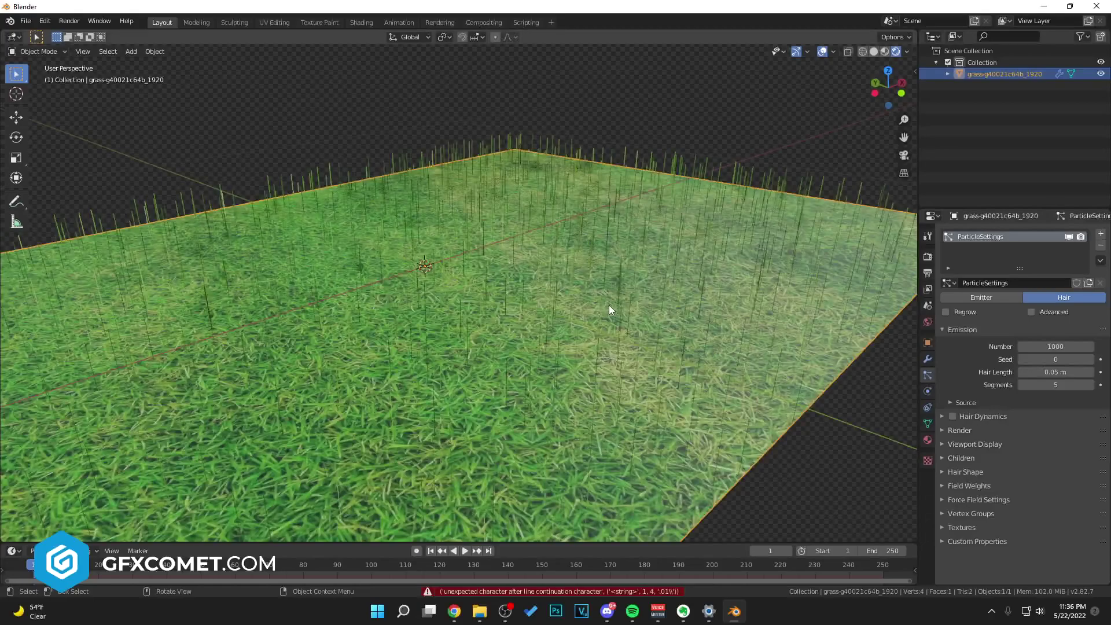
pyautogui.moveTo(620, 342); pyautogui.dragTo(630, 307, button='middle')
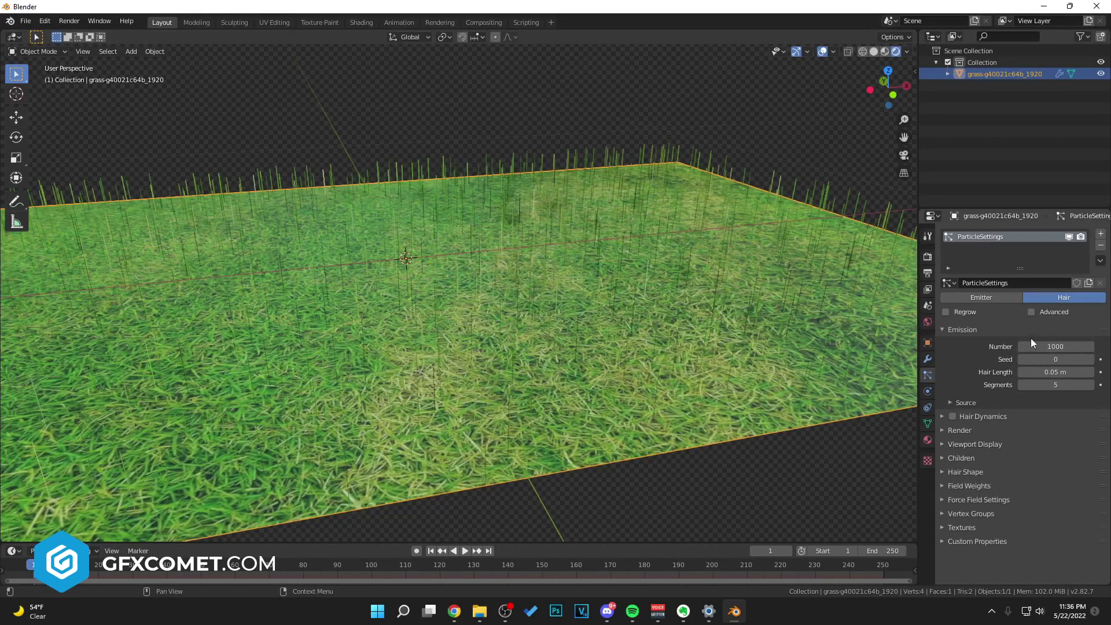
# Step: Set the number of emitted hairs on the grass plane to 30000
pyautogui.click(1076, 346)
pyautogui.write('30000')
pyautogui.press('Return')
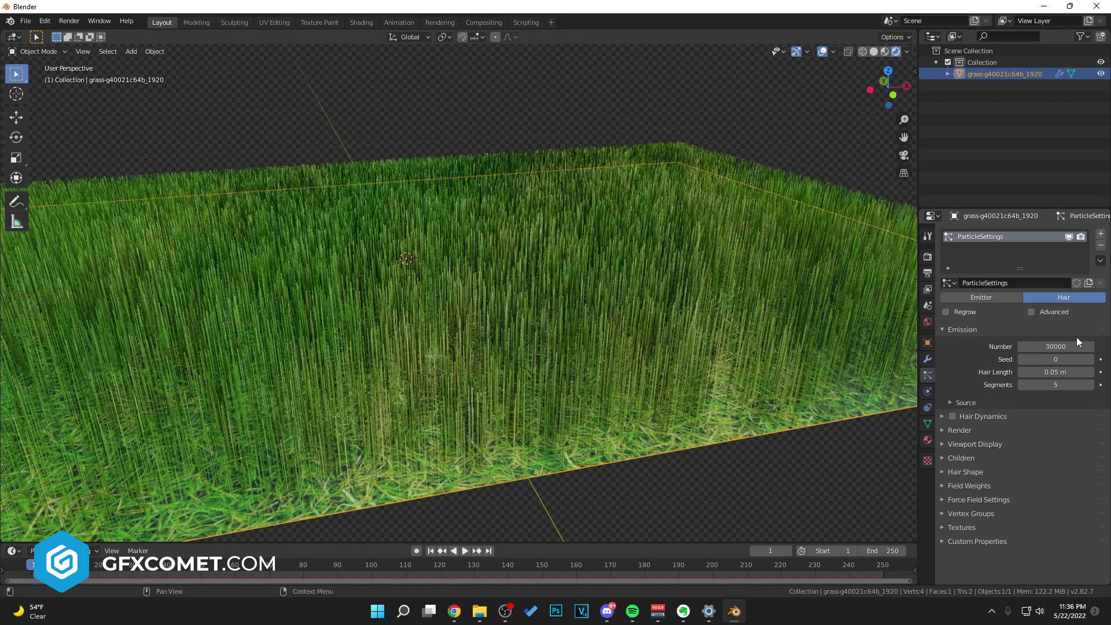
pyautogui.moveTo(540, 203); pyautogui.dragTo(633, 280, button='middle')
pyautogui.moveTo(827, 356); pyautogui.dragTo(693, 328, button='middle')
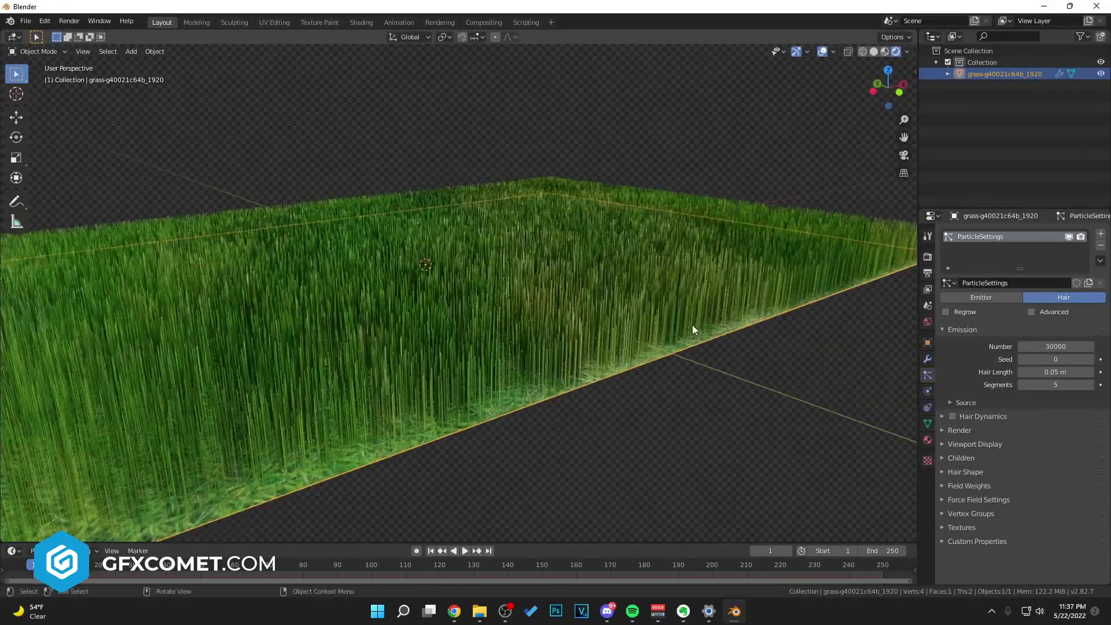
# Step: Turn on the advanced hair settings, set the Brownian force to 0.02, and deselect the plane
pyautogui.click(1033, 313)
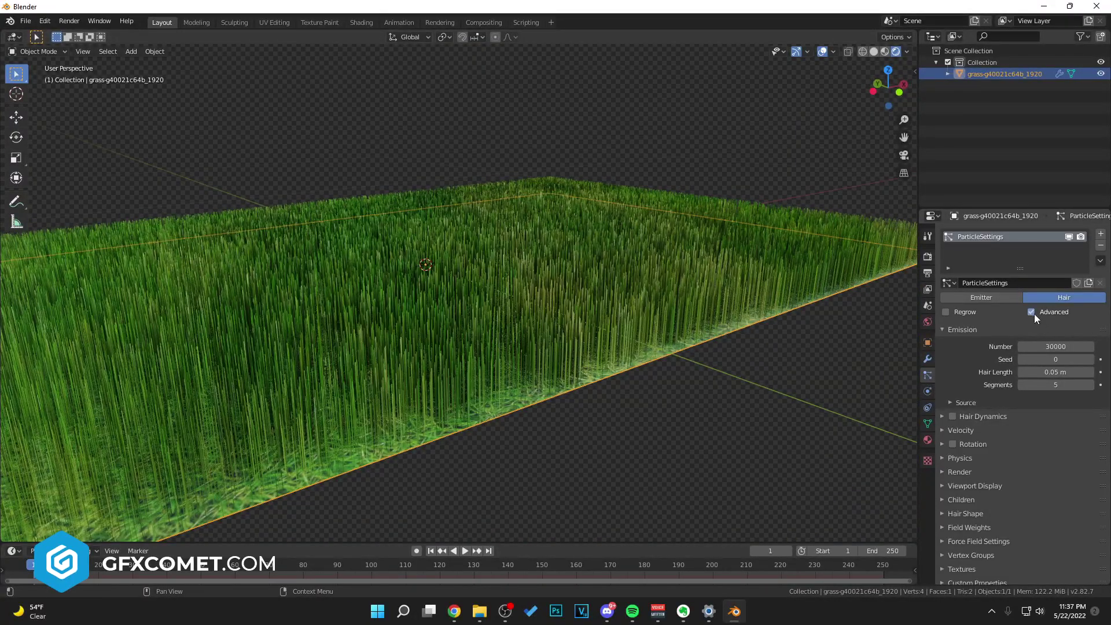
pyautogui.click(960, 459)
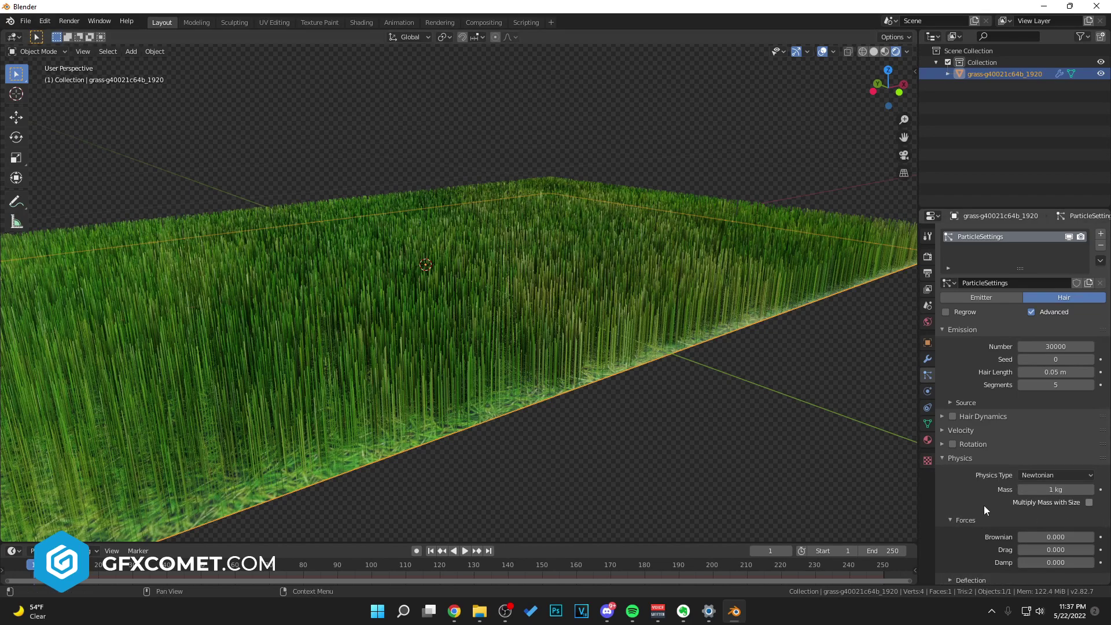
pyautogui.scroll(-1, 984, 505)
pyautogui.click(1061, 513)
pyautogui.write('2')
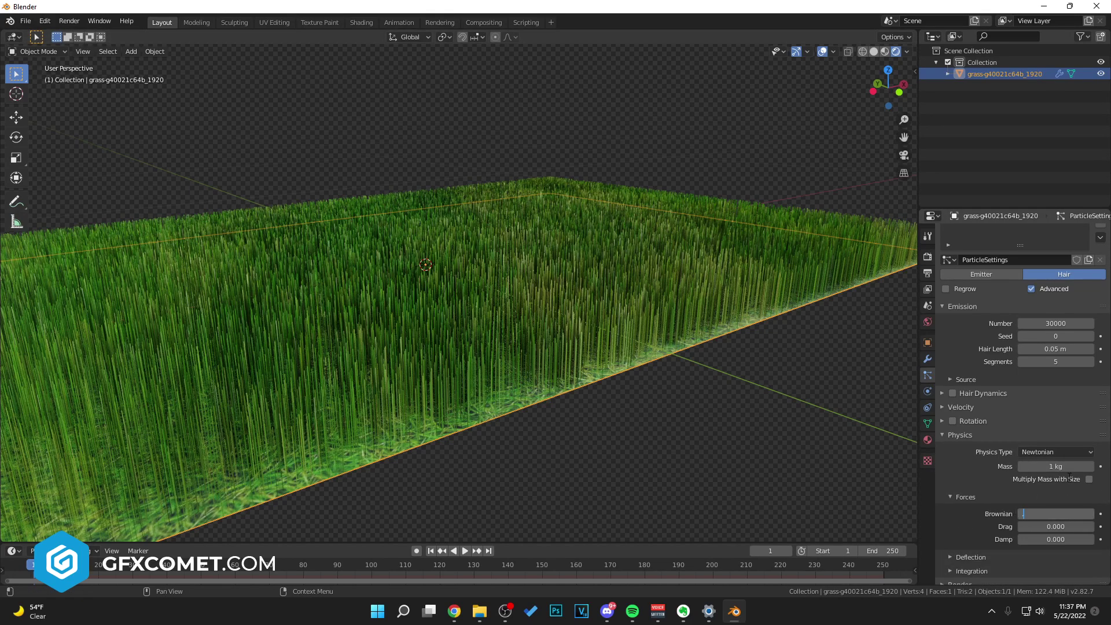
pyautogui.press('Return')
pyautogui.moveTo(477, 218); pyautogui.dragTo(778, 318, button='middle')
pyautogui.click(754, 201)
pyautogui.scroll(-3, 798, 302)
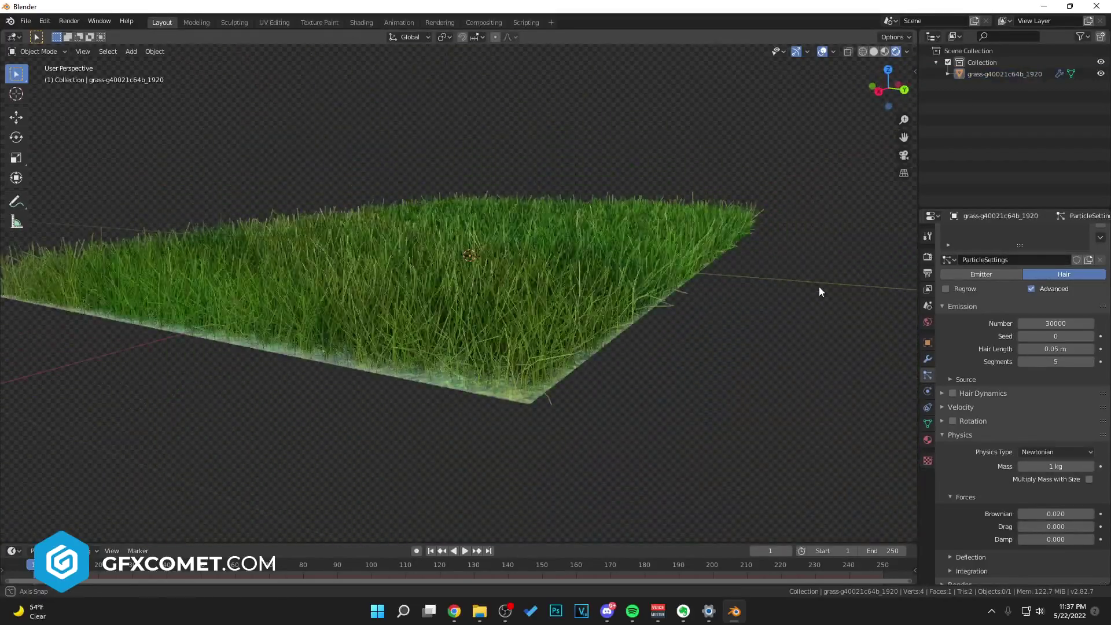
# Step: Add a cube mesh at the centre of the grass plane and scale it down to about 0.17
pyautogui.scroll(5, 596, 288)
pyautogui.moveTo(571, 308); pyautogui.dragTo(528, 278, button='middle')
pyautogui.scroll(-3, 521, 341)
pyautogui.scroll(2, 566, 285)
pyautogui.scroll(4, 563, 282)
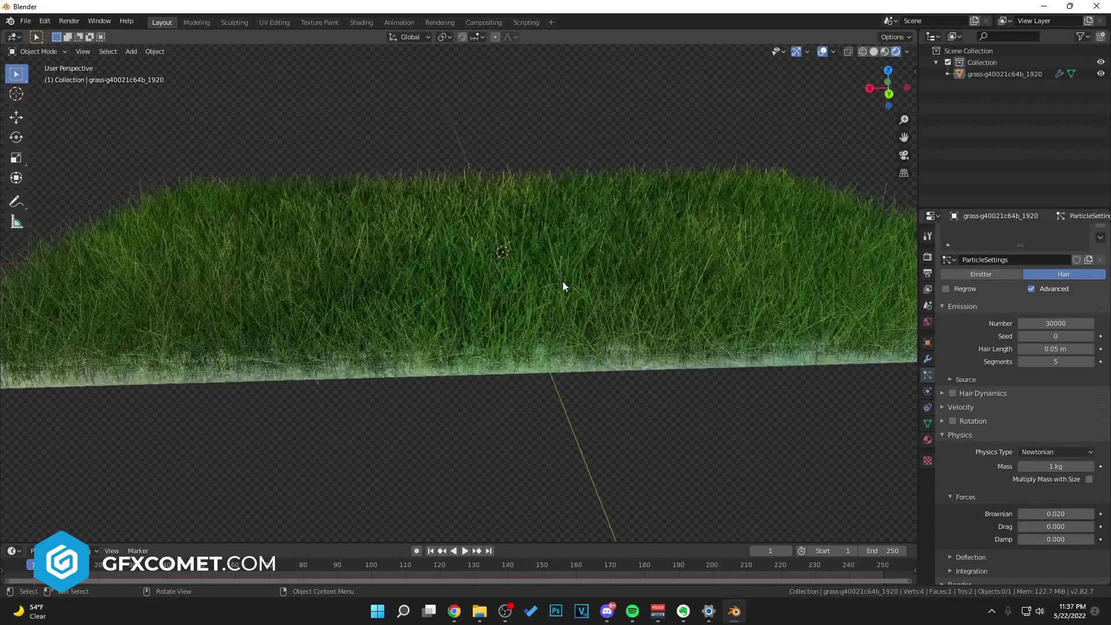
pyautogui.hotkey('shift', 'a')
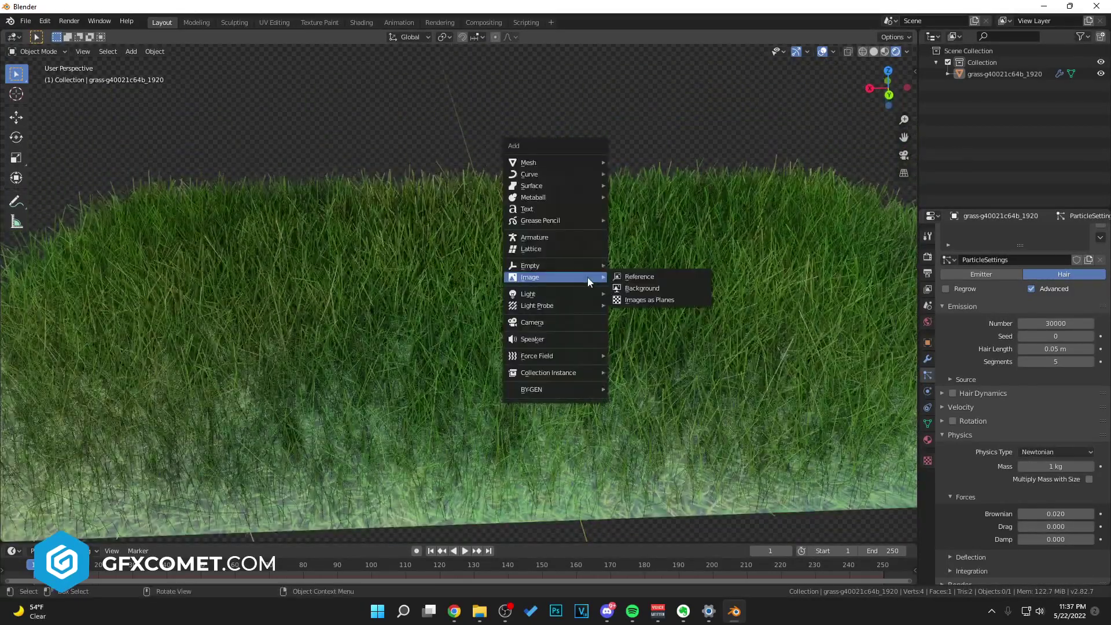
pyautogui.moveTo(592, 164)
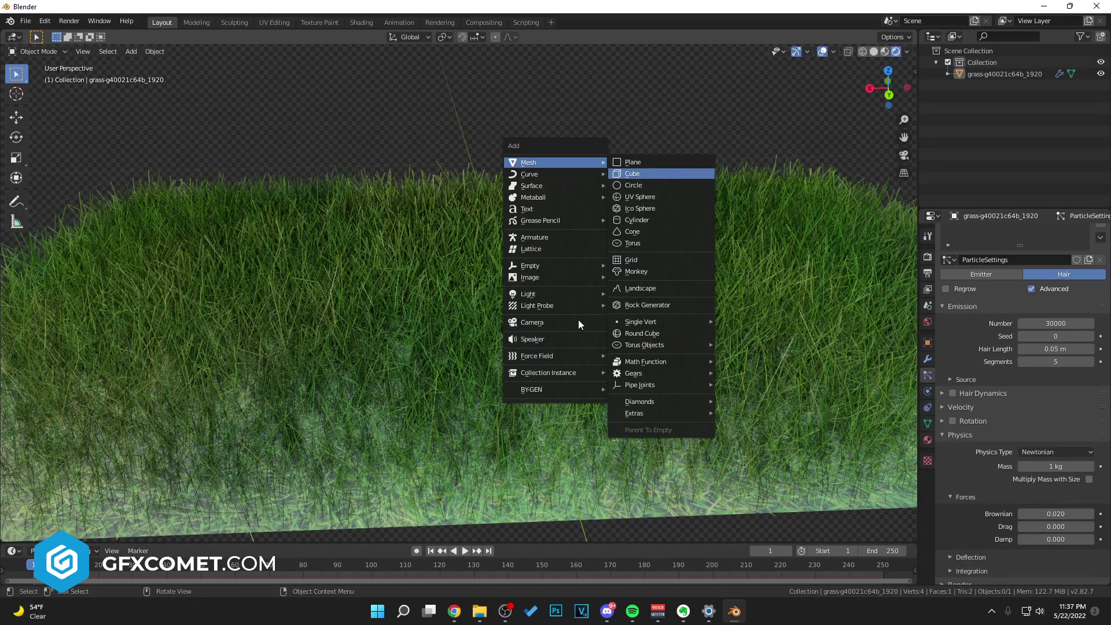
pyautogui.click(664, 174)
pyautogui.press('KP_Decimal')
pyautogui.press('s')
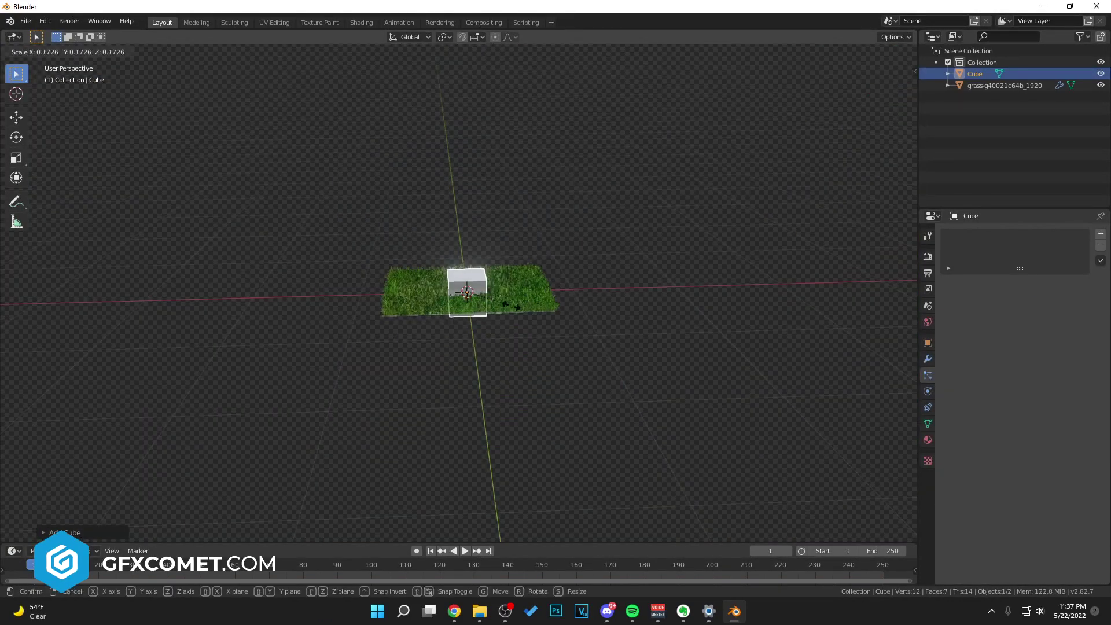
pyautogui.click(495, 313)
# Step: Move the cube up along the Z axis so that it stands out of the grass
pyautogui.scroll(5, 494, 316)
pyautogui.moveTo(495, 318); pyautogui.dragTo(565, 302, button='middle')
pyautogui.scroll(-3, 565, 303)
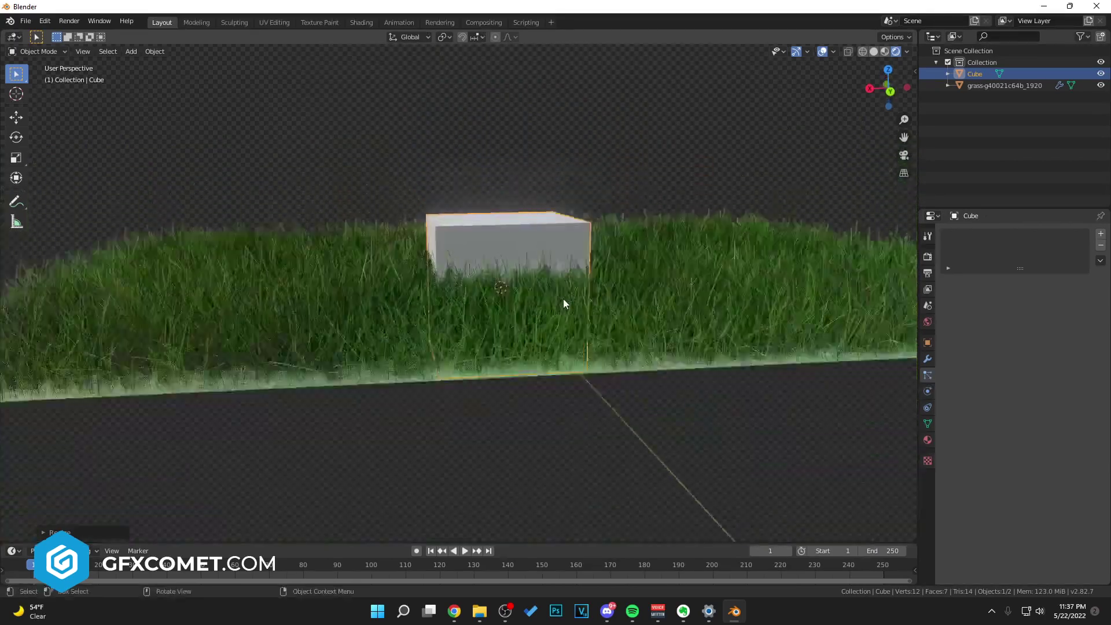
pyautogui.press('g')
pyautogui.press('z')
pyautogui.click(572, 246)
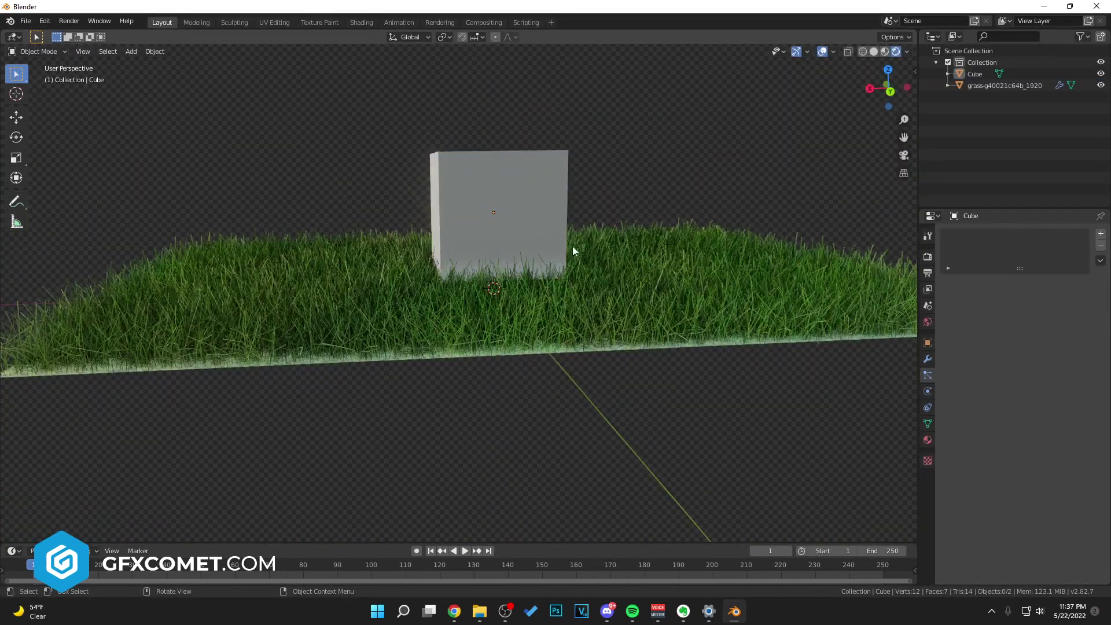
# Step: Fine-tune the cube's height along the Z axis against the grass plane from a close view of its base
pyautogui.scroll(8, 552, 275)
pyautogui.press('g')
pyautogui.press('z')
pyautogui.click(620, 210)
pyautogui.click(654, 346)
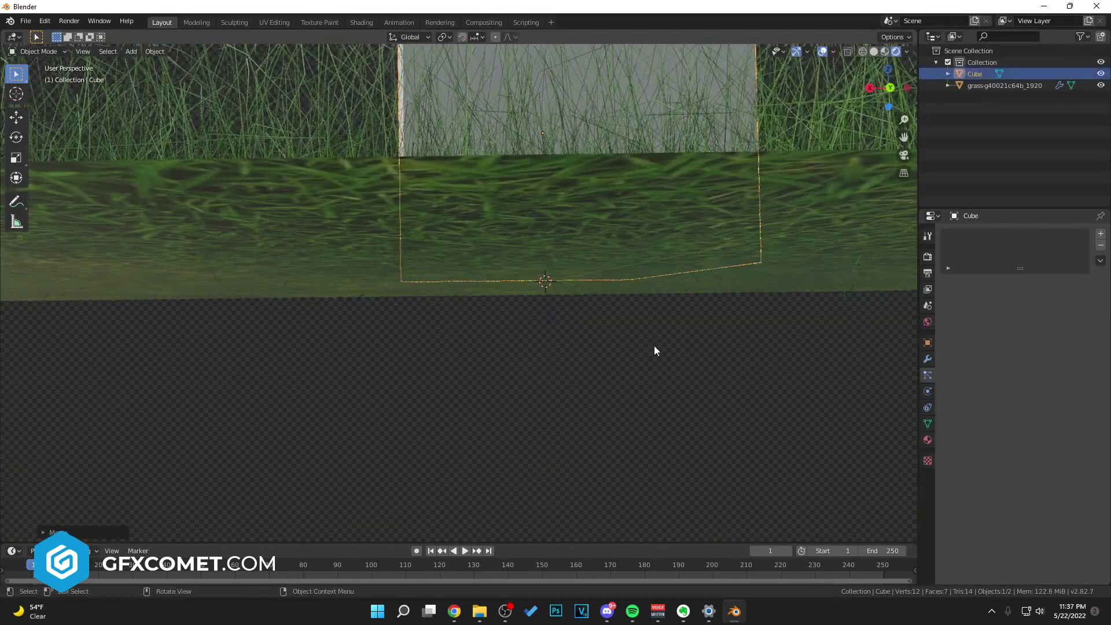
# Step: Add a sun light, raise it to about 1.29 m above the grass plane and tilt it about -48° around X
pyautogui.scroll(-6, 668, 299)
pyautogui.moveTo(653, 292); pyautogui.dragTo(679, 273, button='middle')
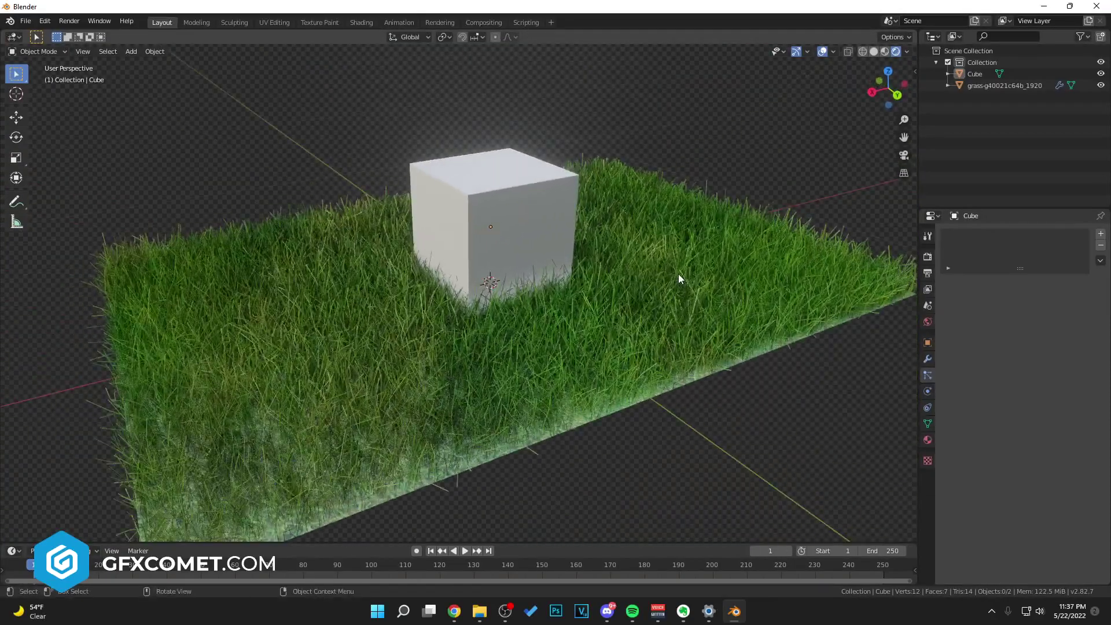
pyautogui.hotkey('shift', 'a')
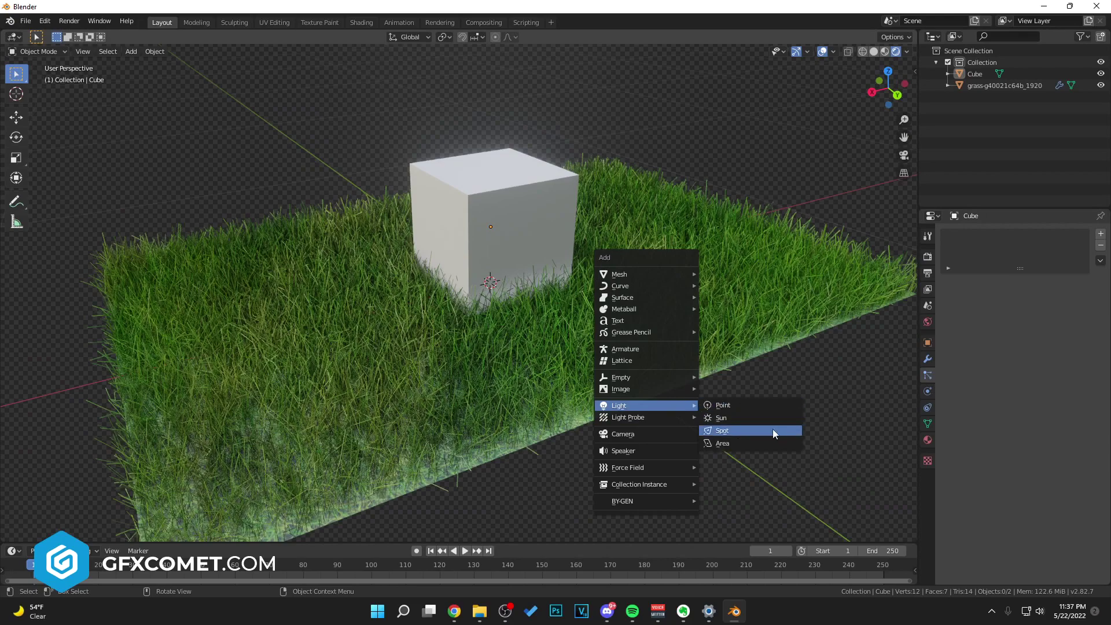
pyautogui.click(718, 417)
pyautogui.scroll(-5, 740, 405)
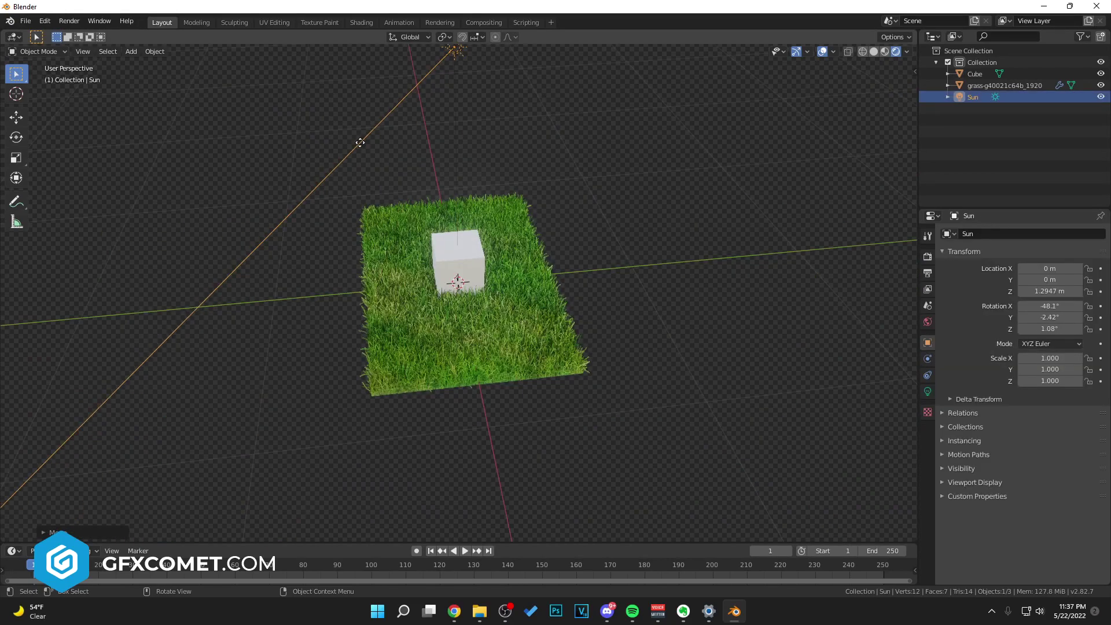
# Step: Try a strength of 10 on the sun light and settle on a strength of 25
pyautogui.click(928, 391)
pyautogui.moveTo(1037, 310); pyautogui.dragTo(1059, 309)
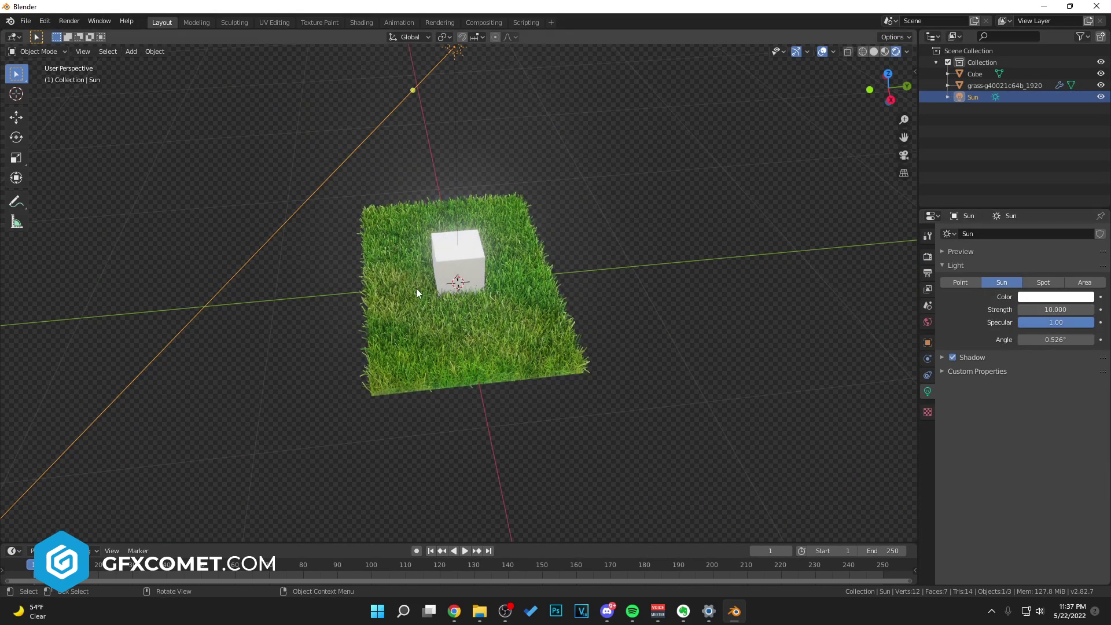
pyautogui.scroll(5, 416, 288)
pyautogui.moveTo(473, 314); pyautogui.dragTo(540, 275, button='middle')
pyautogui.doubleClick(1082, 305)
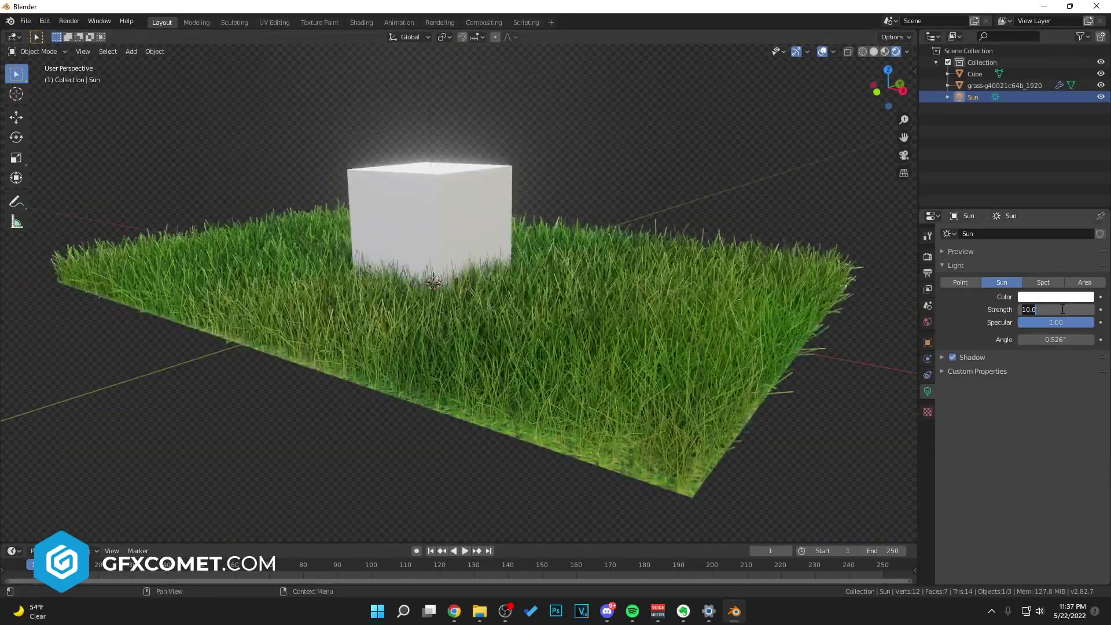
pyautogui.write('25')
pyautogui.press('Return')
# Step: Set the sun light's specular value to 3
pyautogui.moveTo(631, 299); pyautogui.dragTo(780, 330, button='middle')
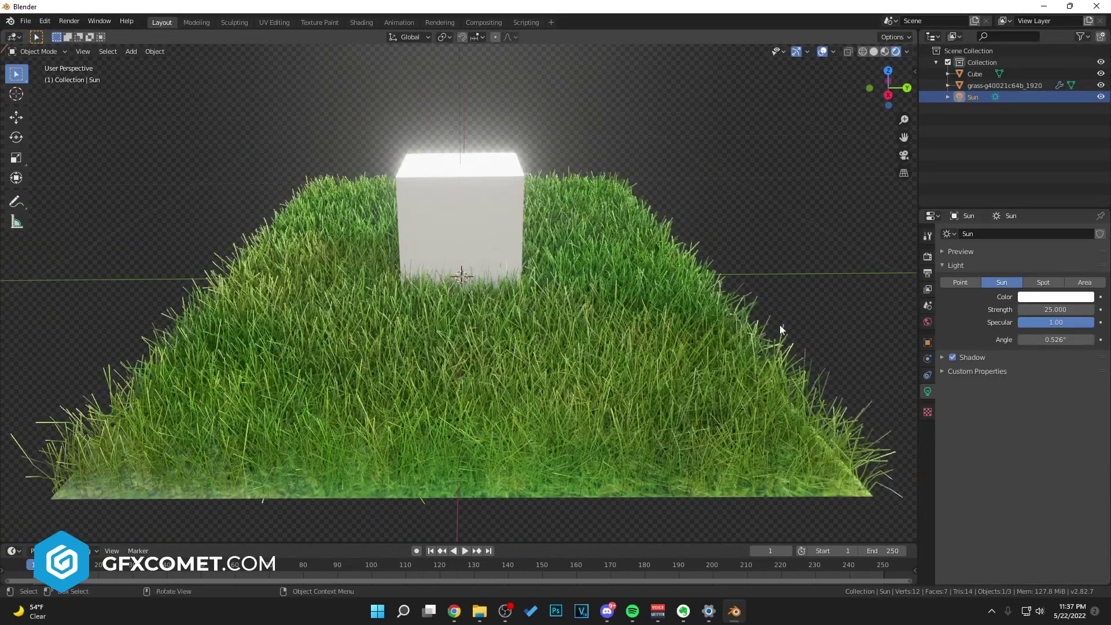
pyautogui.doubleClick(1067, 324)
pyautogui.write('3')
pyautogui.press('Return')
# Step: Move the sun light about -1.2 m along the global X axis and deselect it
pyautogui.scroll(-5, 523, 277)
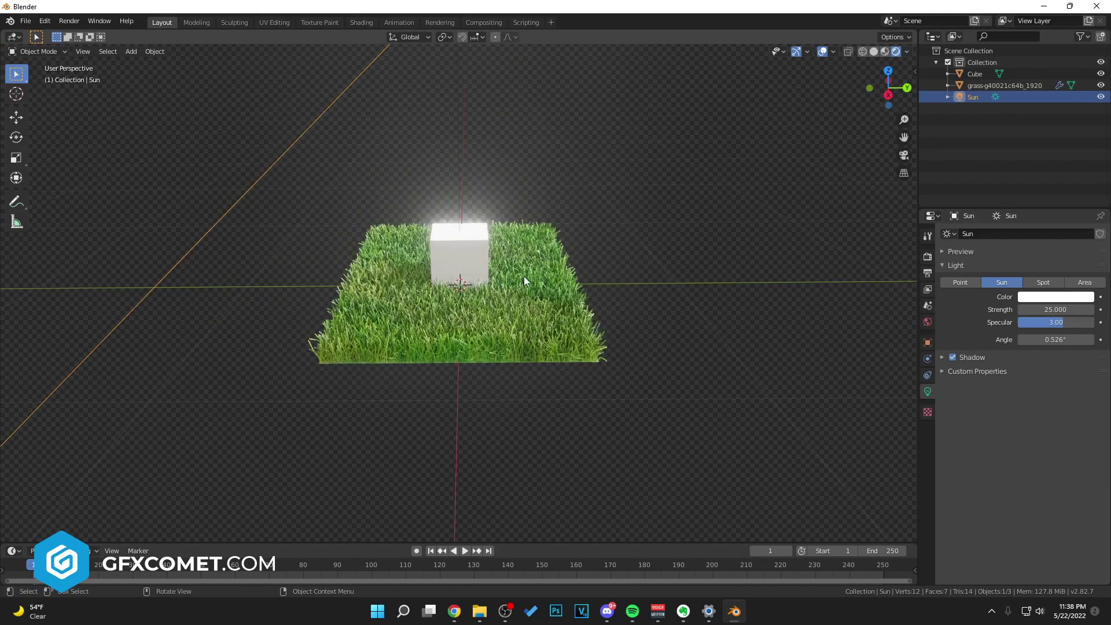
pyautogui.moveTo(523, 276); pyautogui.dragTo(579, 248, button='middle')
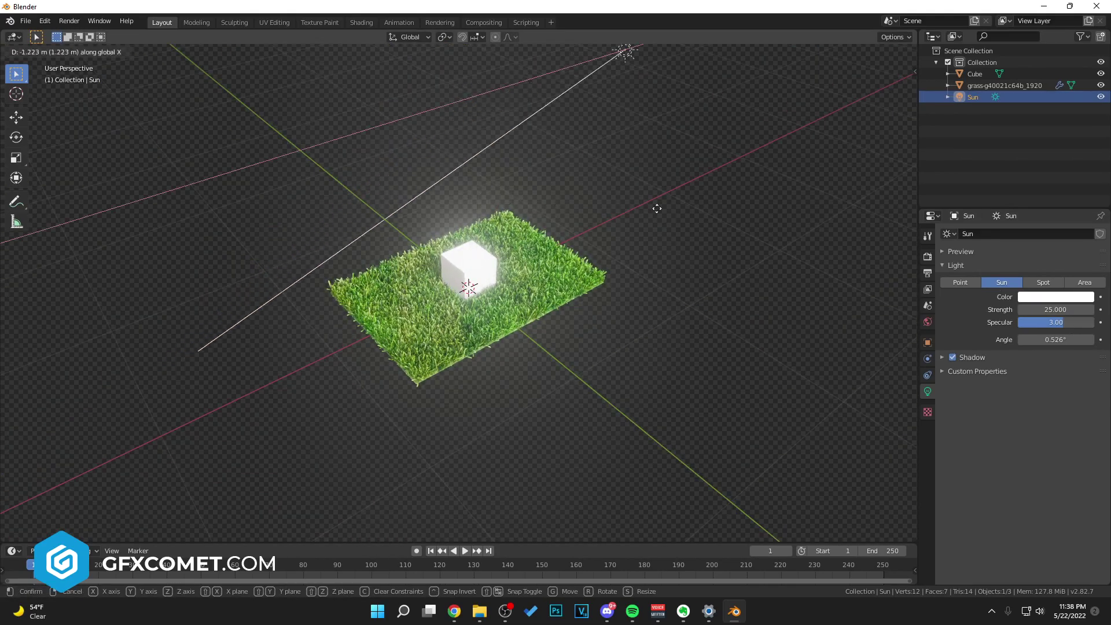
pyautogui.scroll(8, 610, 289)
pyautogui.scroll(-4, 599, 299)
pyautogui.moveTo(599, 299); pyautogui.dragTo(564, 288, button='middle')
pyautogui.scroll(-3, 564, 289)
pyautogui.hotkey('alt', 'a')
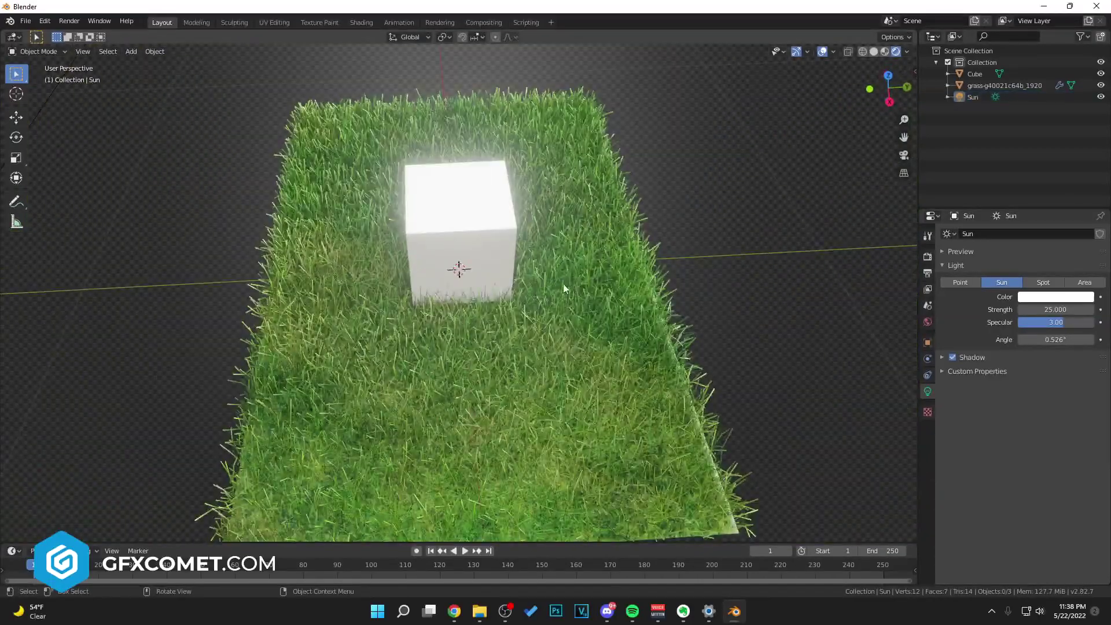
# Step: Examine the sunlit grass and the cube from several angles and distances
pyautogui.scroll(-3, 538, 243)
pyautogui.moveTo(526, 231)
pyautogui.mouseDown(button='middle')
pyautogui.moveTo(521, 211)
pyautogui.moveTo(517, 229)
pyautogui.mouseUp(button='middle')
pyautogui.scroll(2, 625, 238)
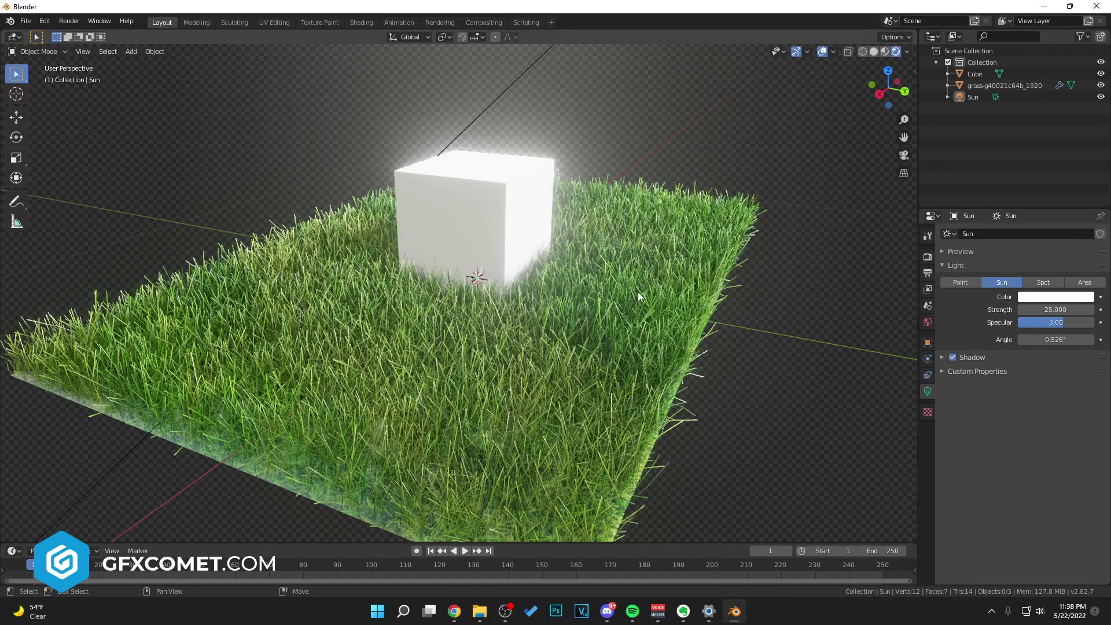
pyautogui.scroll(2, 640, 313)
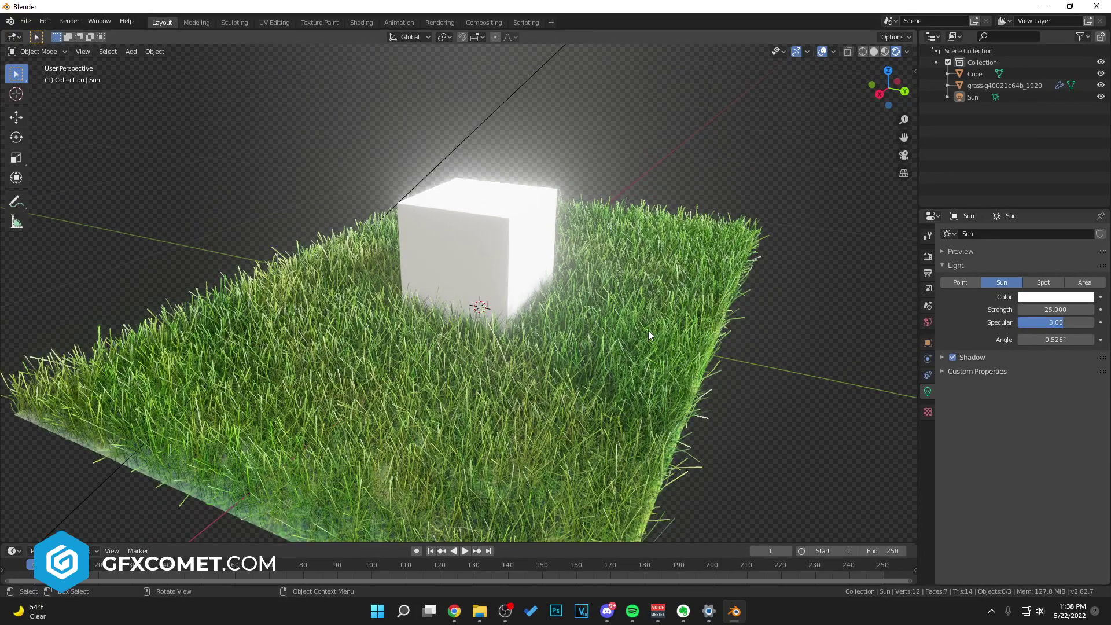
pyautogui.press('shift')
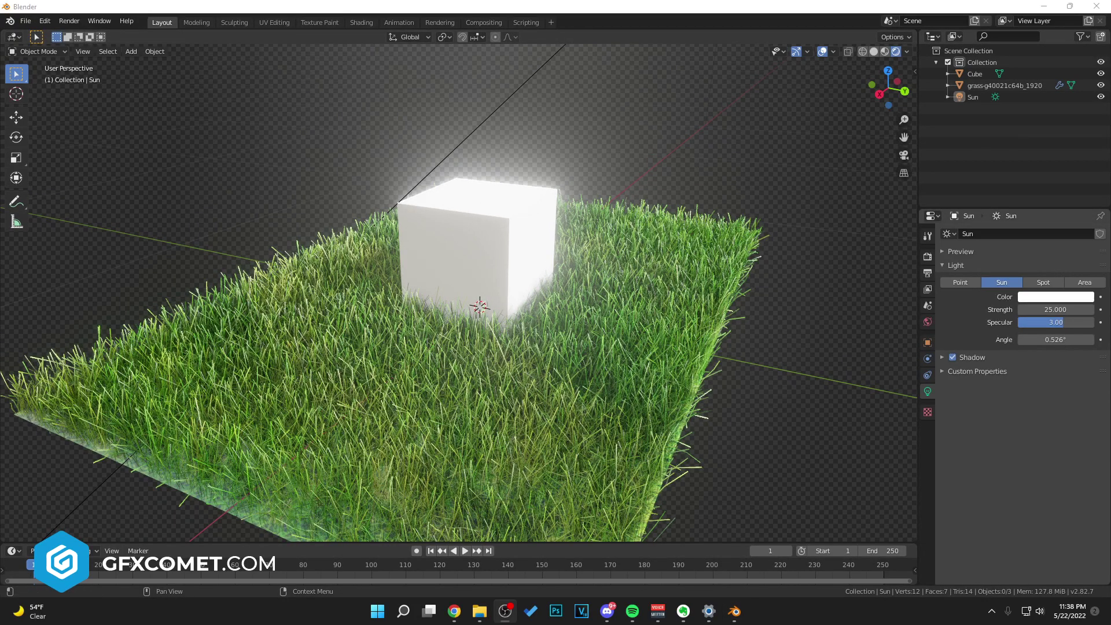
pyautogui.click(903, 274)
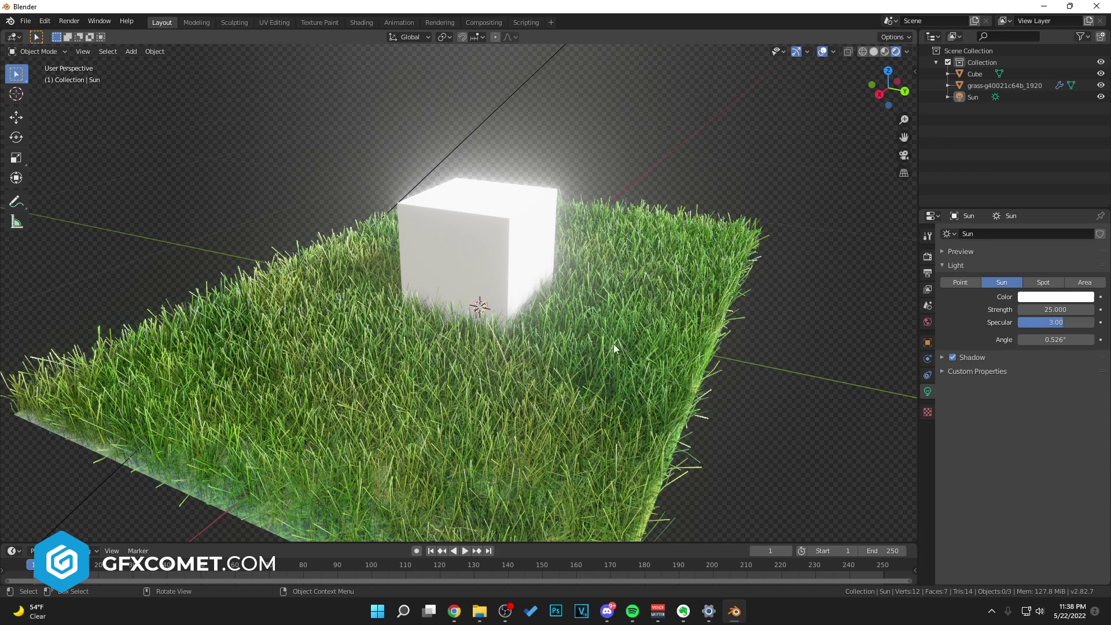
pyautogui.moveTo(614, 346); pyautogui.dragTo(557, 368, button='middle')
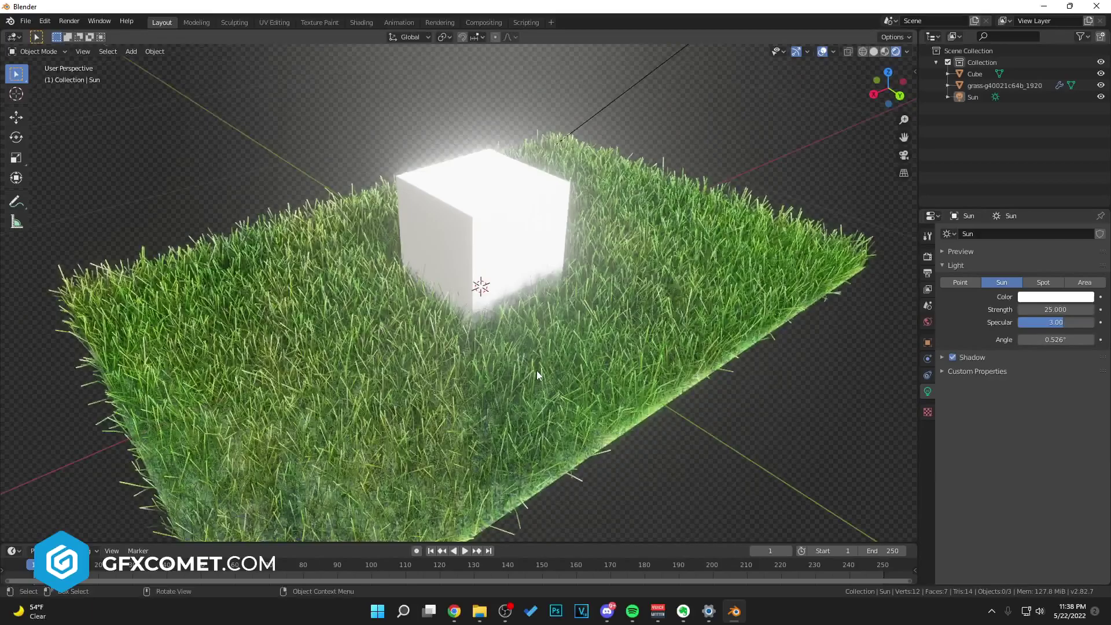
pyautogui.scroll(5, 537, 371)
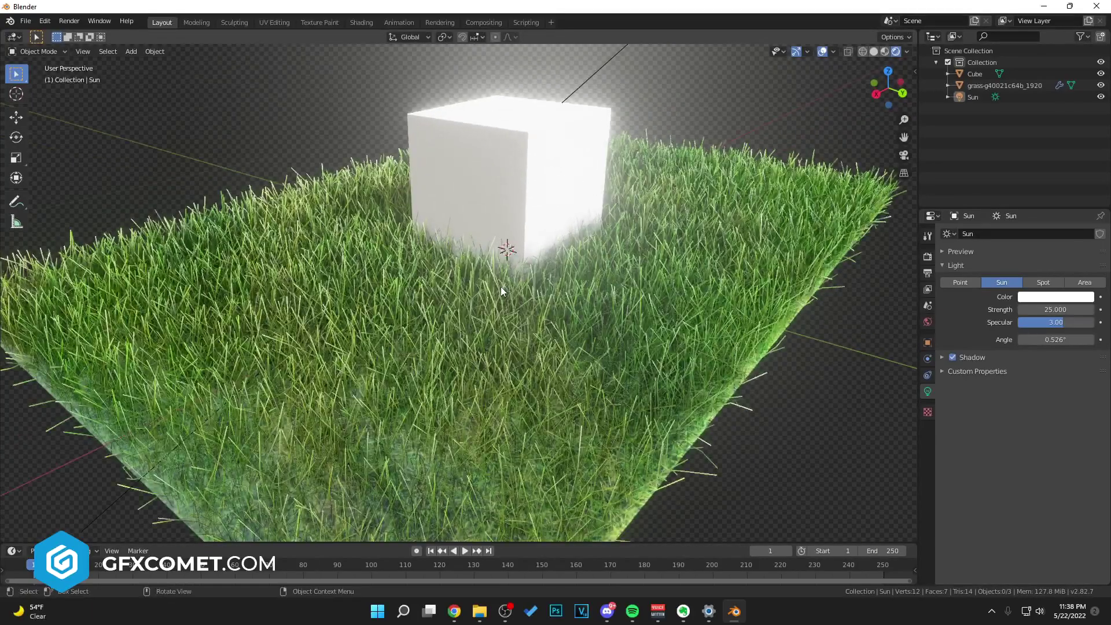